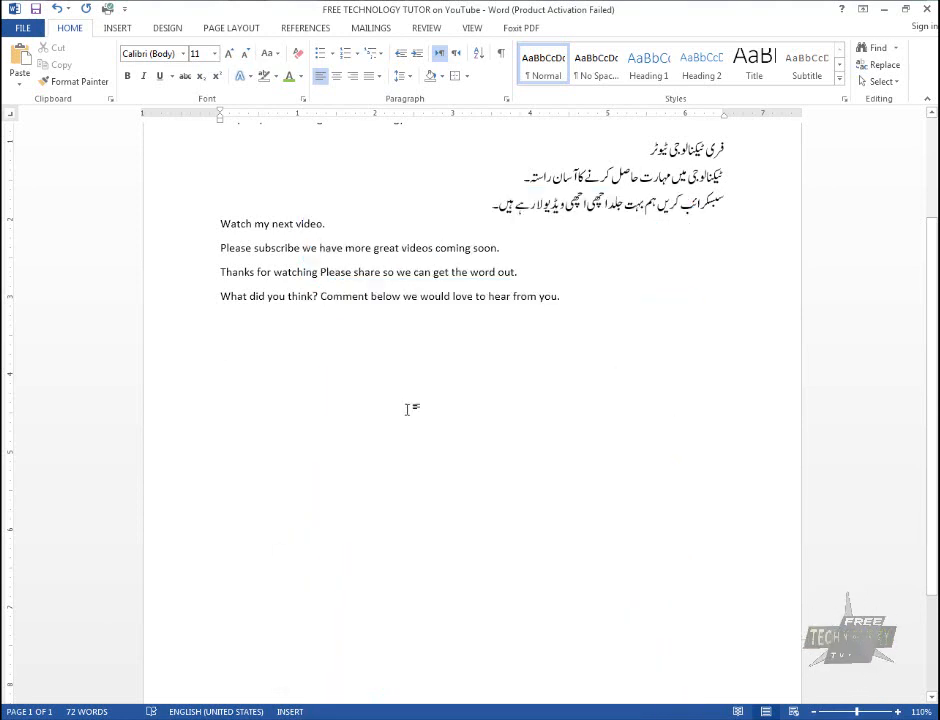
- Enter 0.5" on the empty line below the text, indented by four default tab stops
ctrl+scroll(358, 430, up, 3)
ctrl+scroll(363, 434, up, 1)
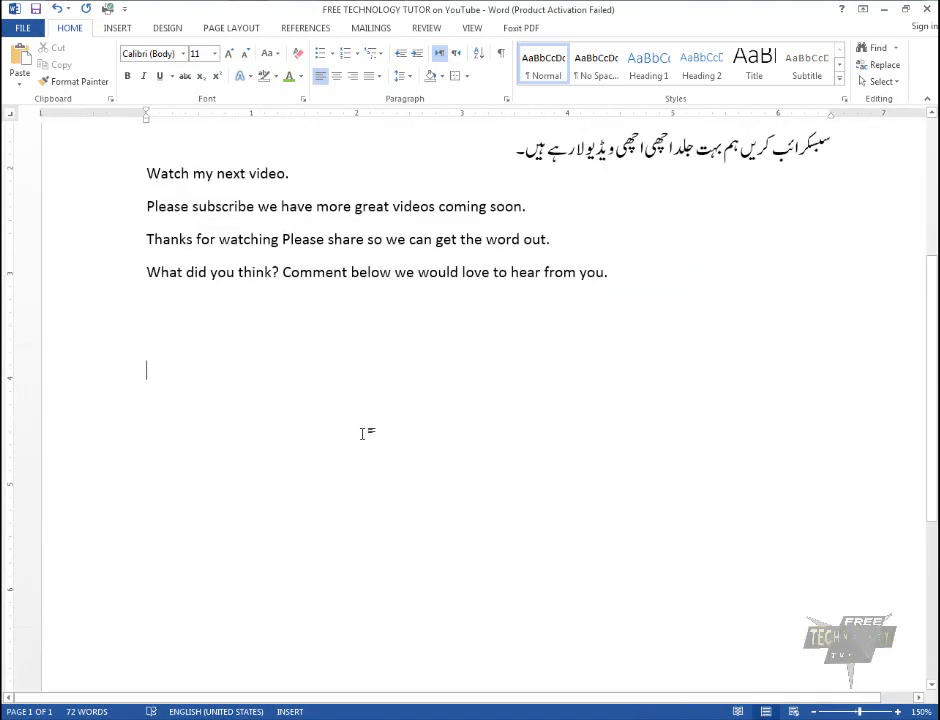
scroll(363, 432, down, 2)
scroll(197, 197, up, 1)
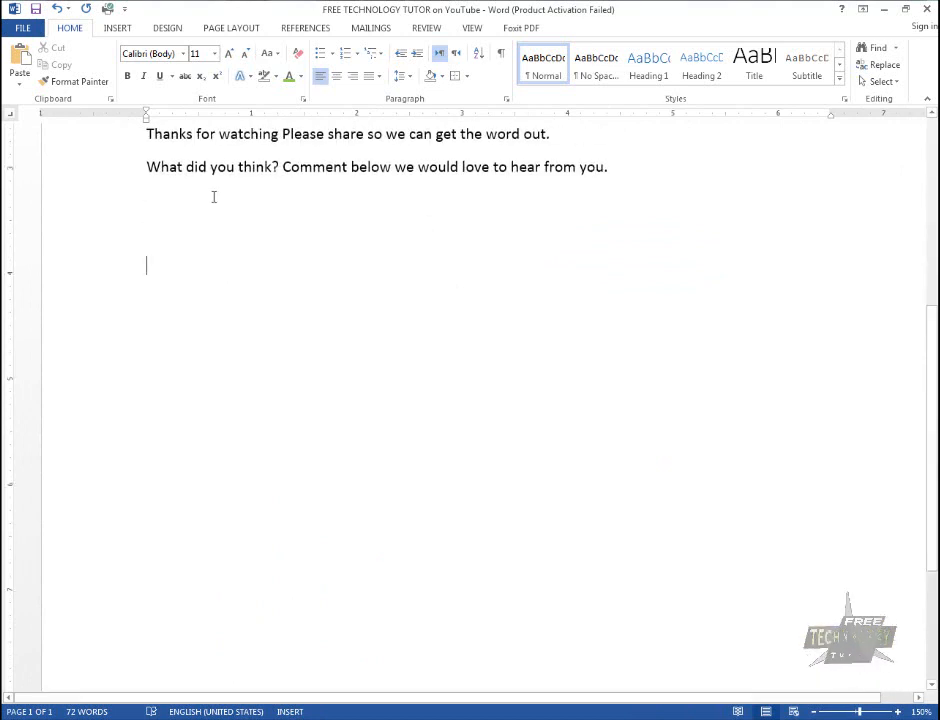
scroll(216, 199, down, 1)
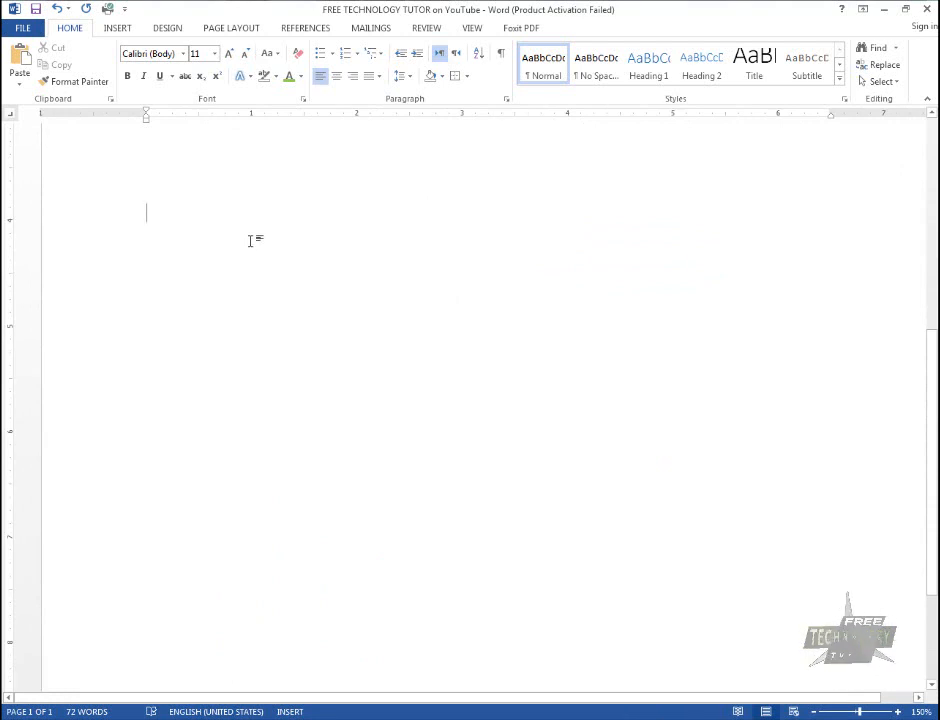
key(Tab)
key(Tab)
key(Tab)
key(Tab)
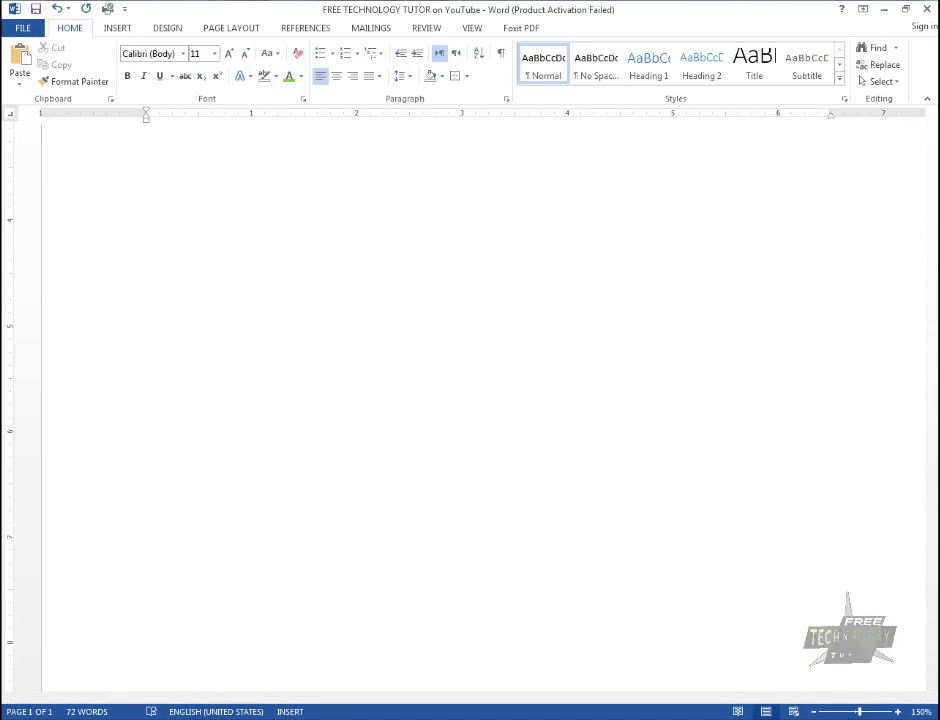
text(0.5)
text(")
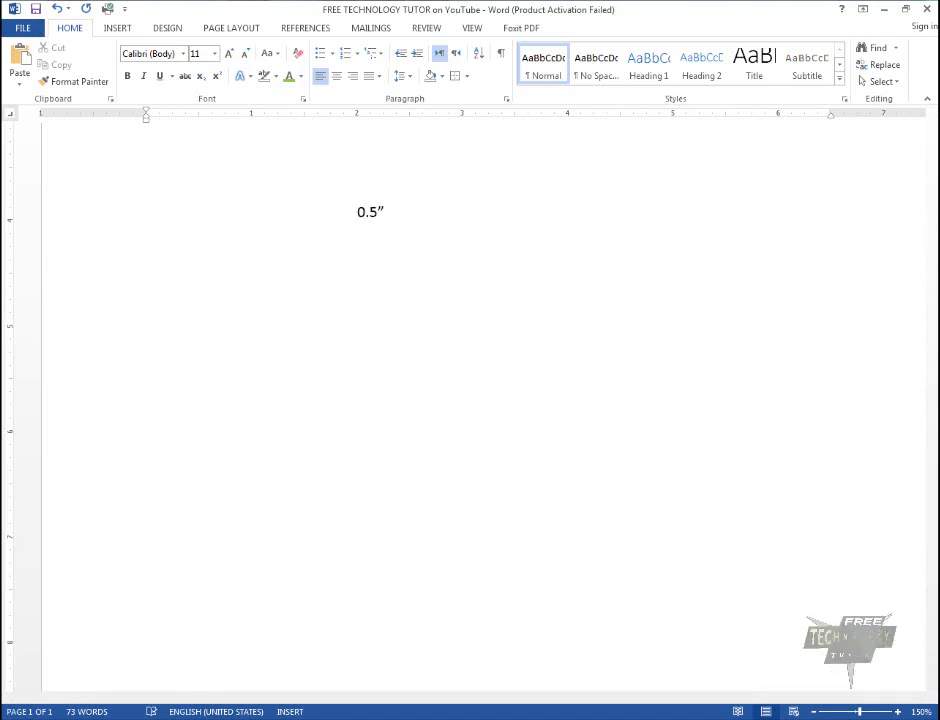
- Delete the 0.5" text and all the tabs in front of it
key(shift+Left)
key(shift+Left)
key(shift+Left)
key(shift+Left)
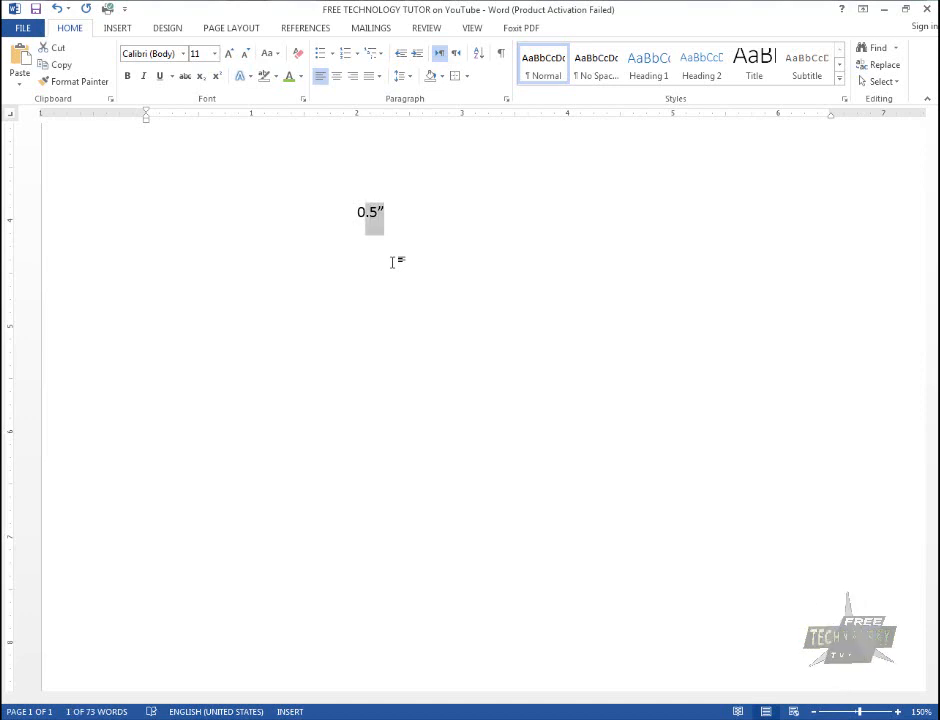
key(BackSpace)
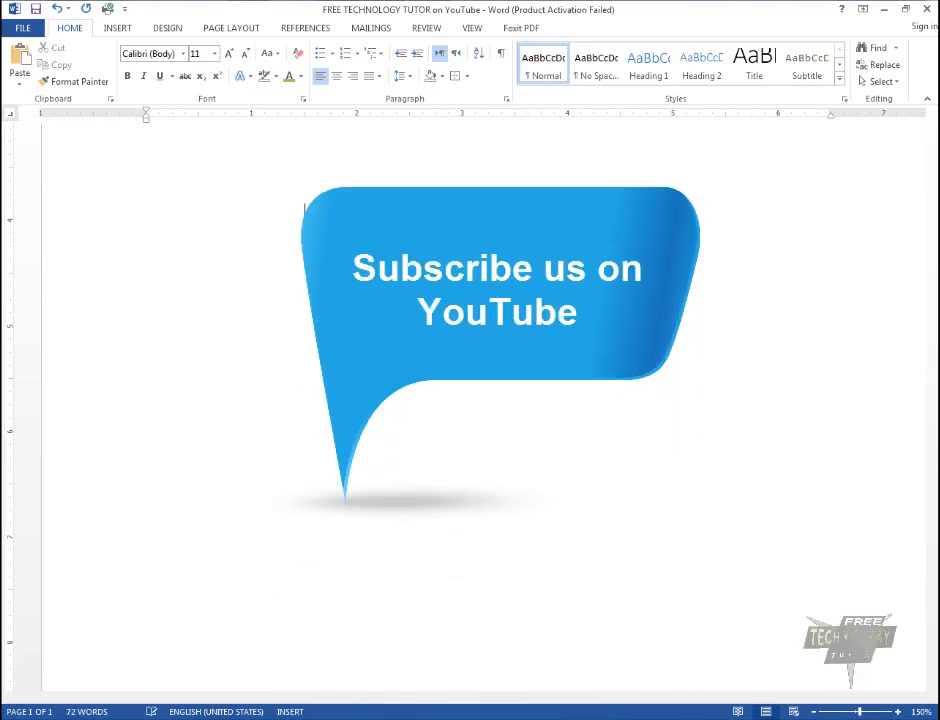
key(BackSpace)
key(BackSpace)
key(BackSpace)
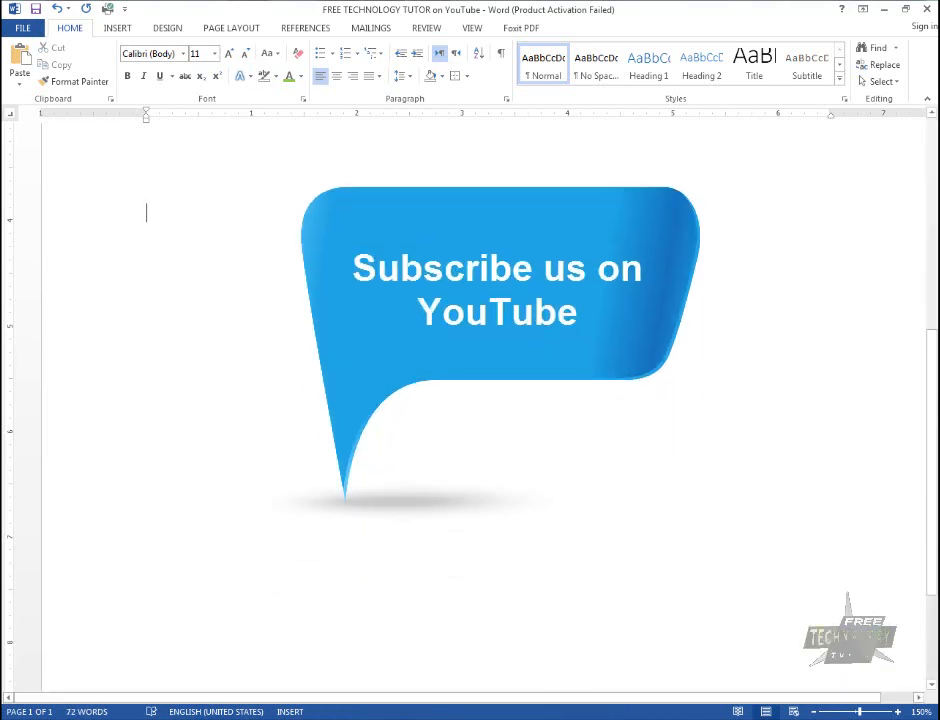
- Try out two default tab stops on the empty line and remove the tab spacing again
scroll(483, 405, down, 2)
scroll(353, 262, up, 1)
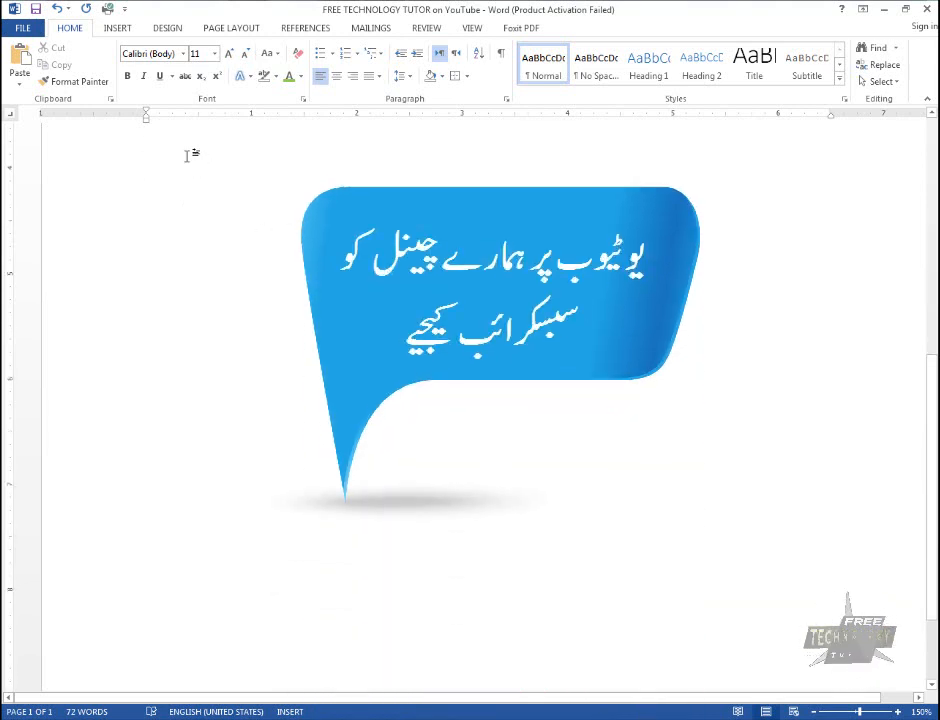
key(Tab)
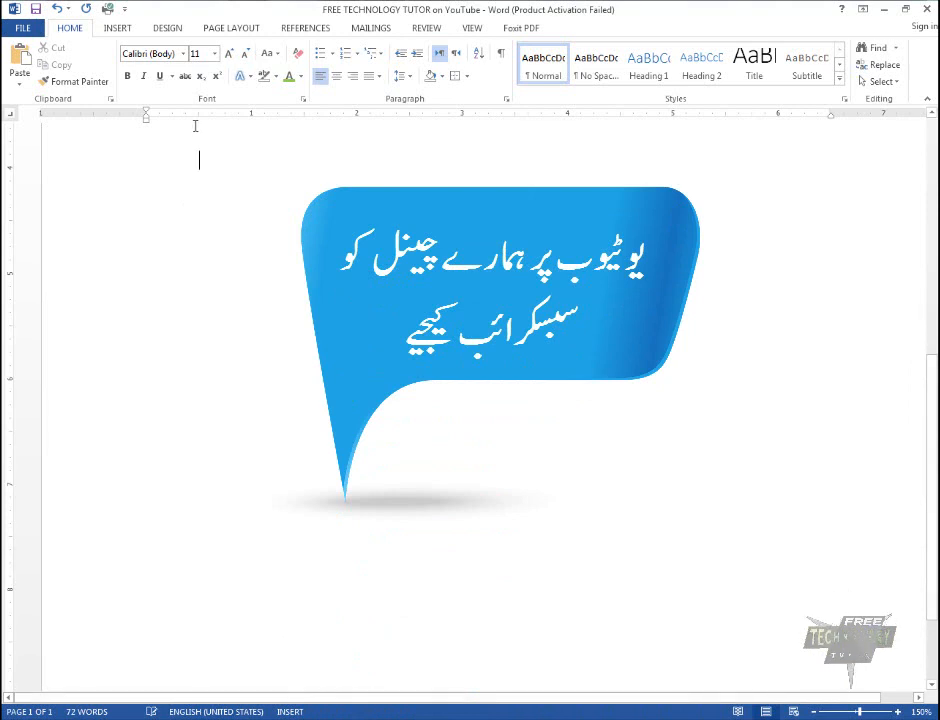
key(Tab)
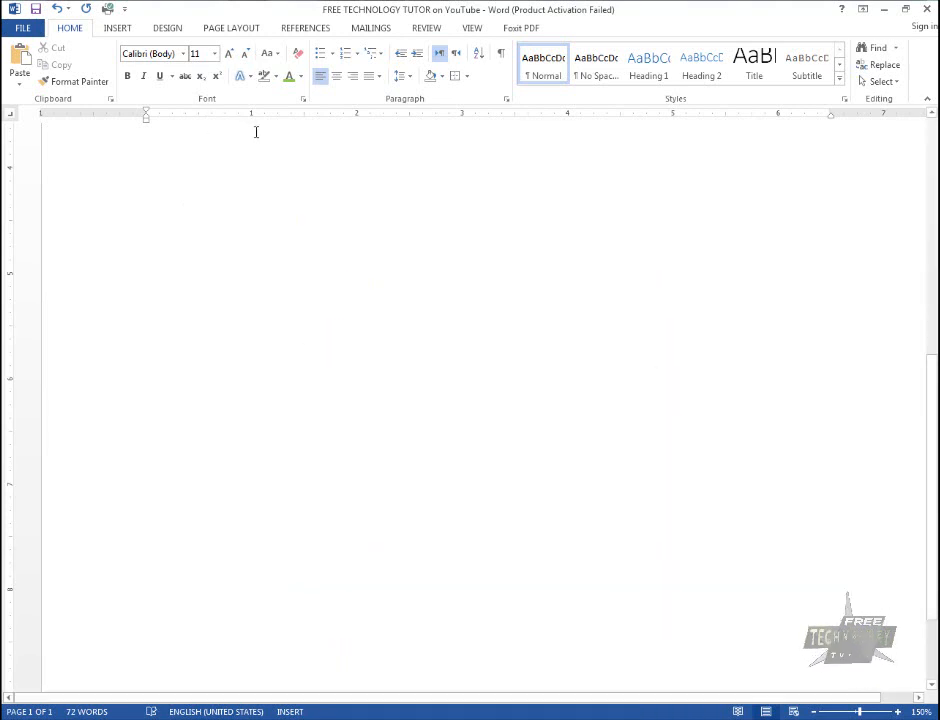
key(BackSpace)
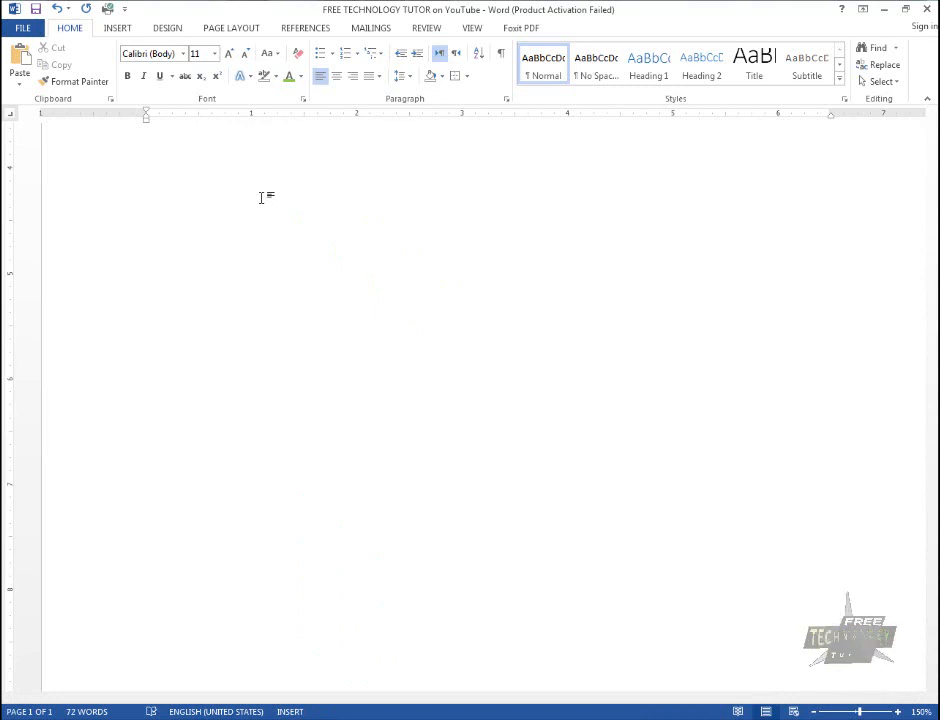
- Tab-indent the "Thanks for watching" paragraph and remove that indent again
scroll(265, 225, up, 5)
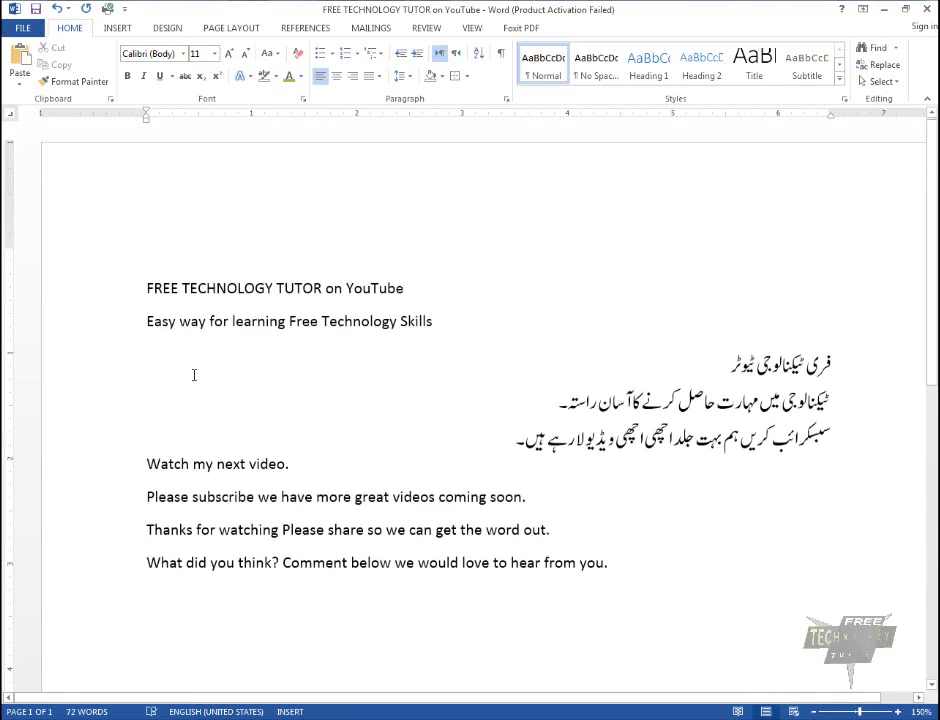
scroll(175, 440, down, 1)
click(150, 428)
key(Tab)
key(Tab)
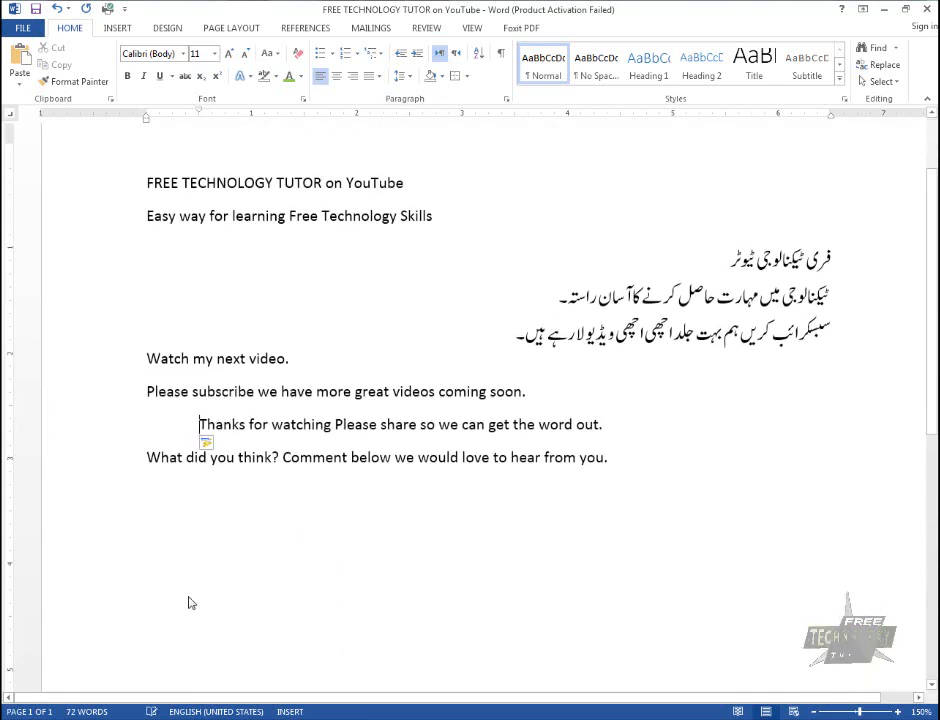
key(BackSpace)
key(BackSpace)
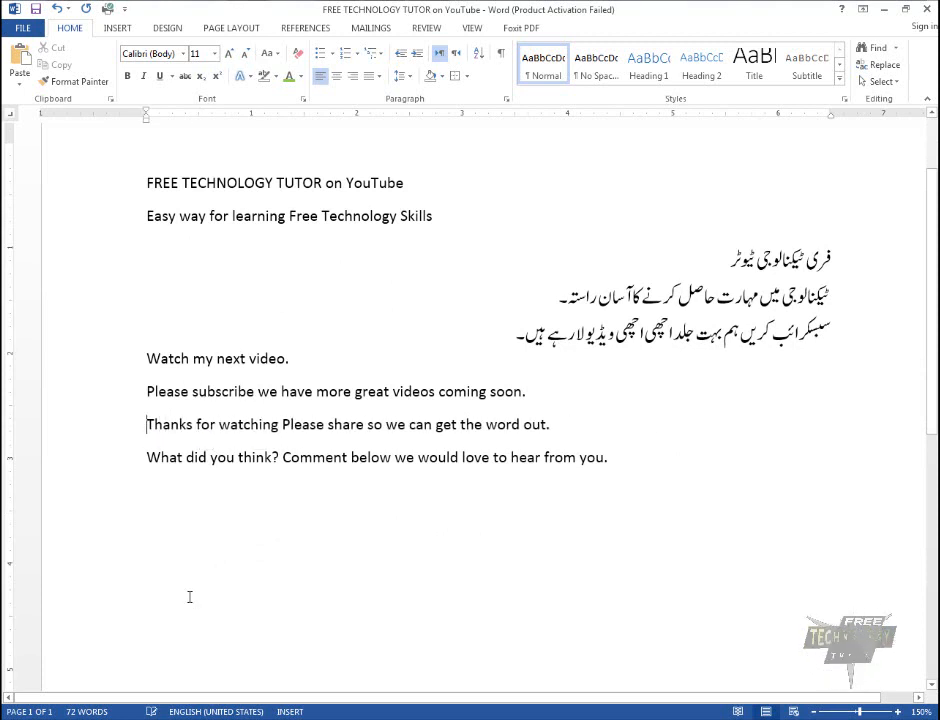
- Write "Right Tab", "Center Tab" and "Right Tab", separated by tabs, on one line below the comment sentence, removing one blank line above
scroll(172, 386, down, 5)
click(172, 237)
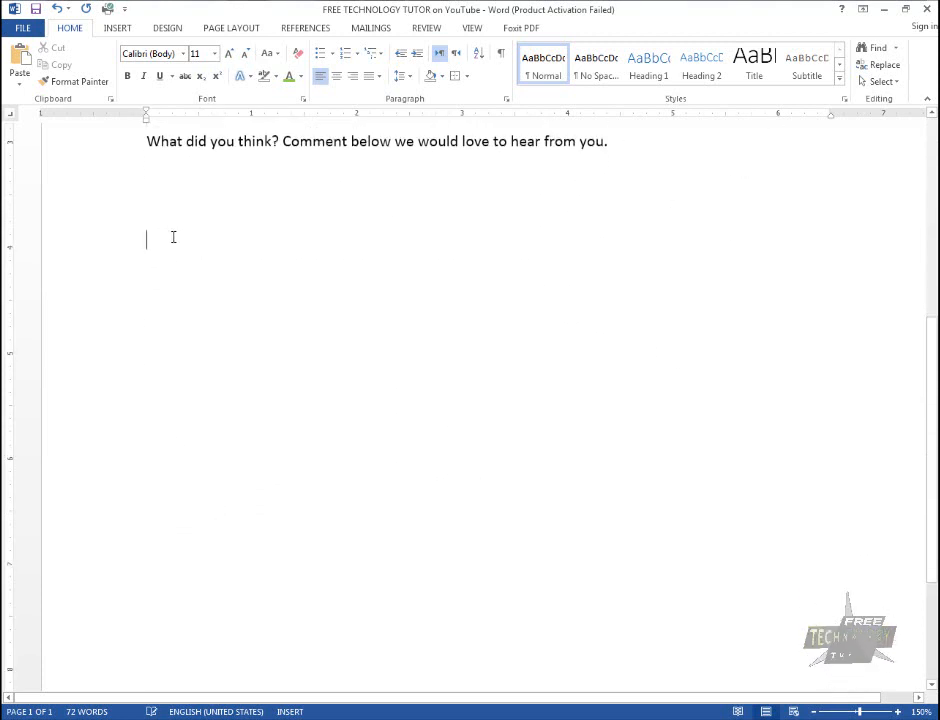
scroll(175, 237, down, 3)
scroll(175, 237, up, 1)
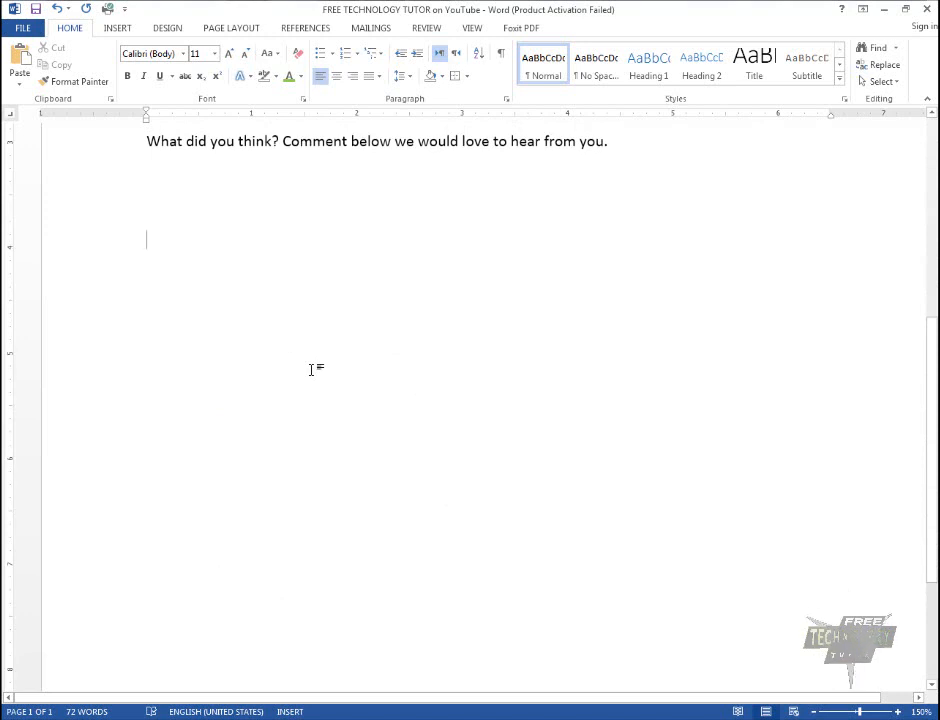
key(BackSpace)
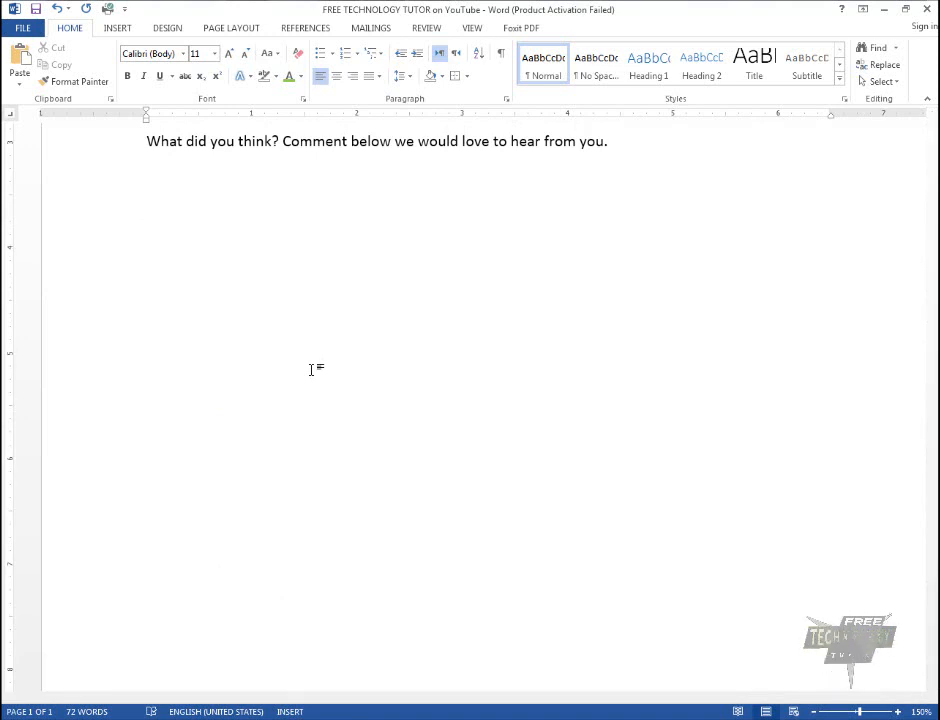
text(Right Ta)
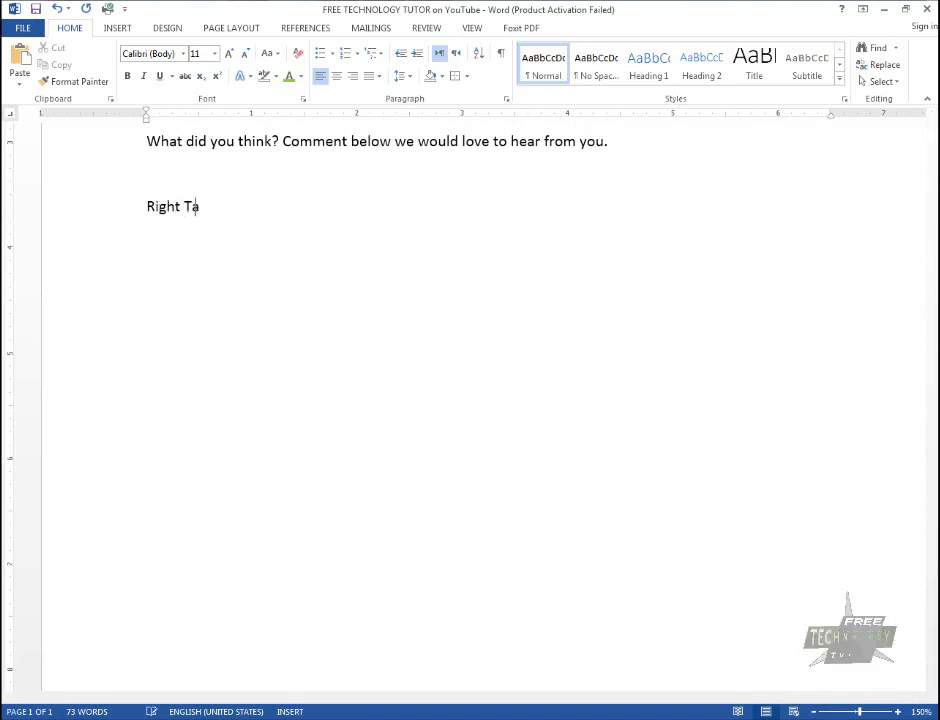
text(b)
key(Tab)
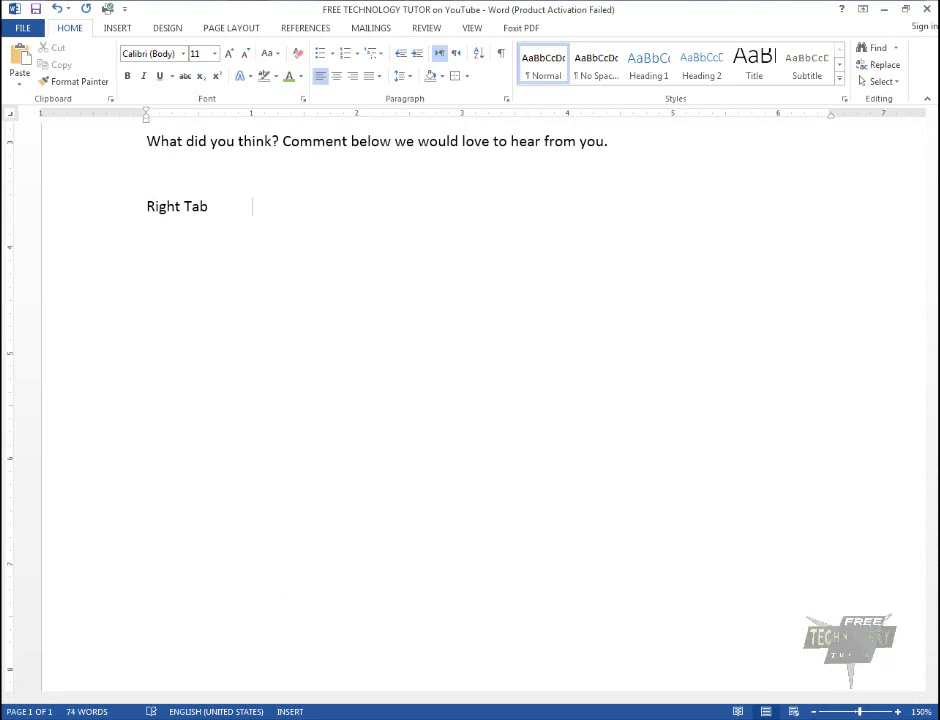
text(Center Tab)
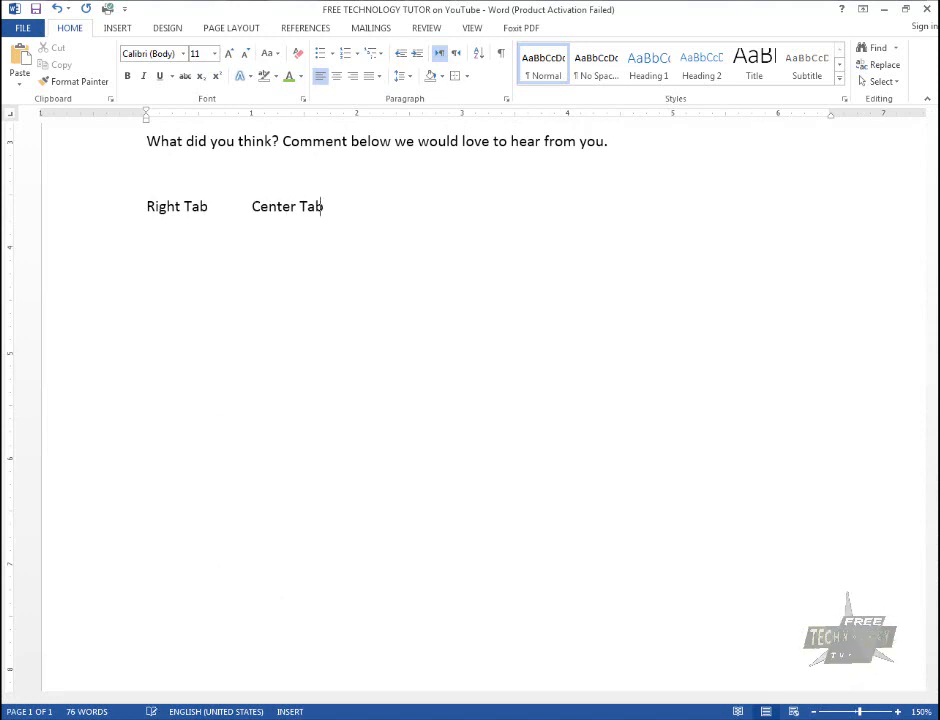
key(Tab)
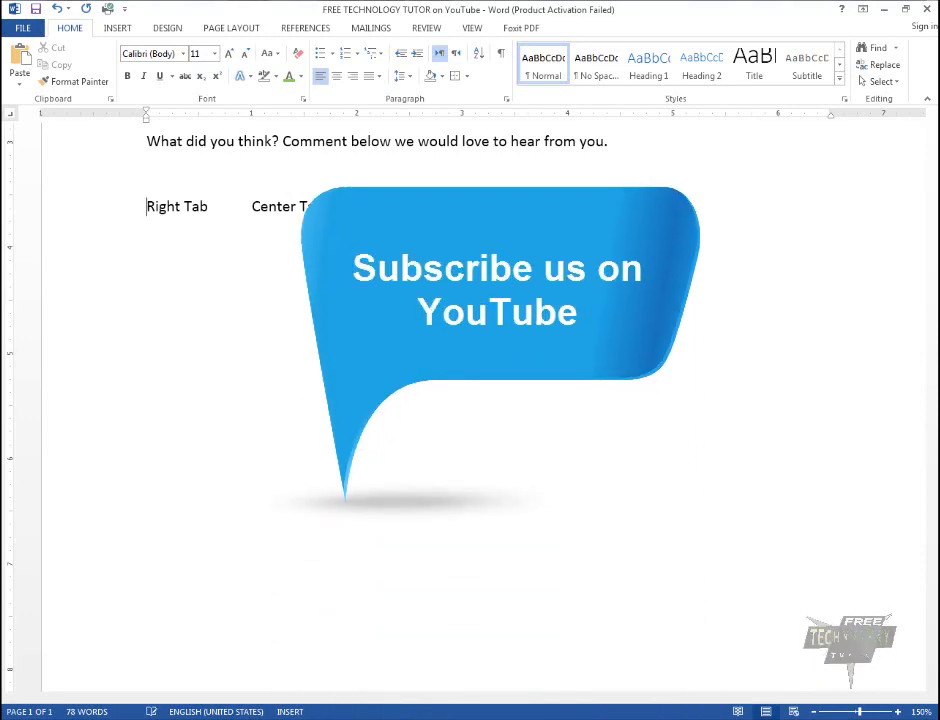
- Change the first "Right Tab" label on the line to "Left Tab"
key(shift+Right)
key(shift+Right)
key(shift+Right)
key(shift+Right)
key(shift+Right)
key(shift+Right)
text(L)
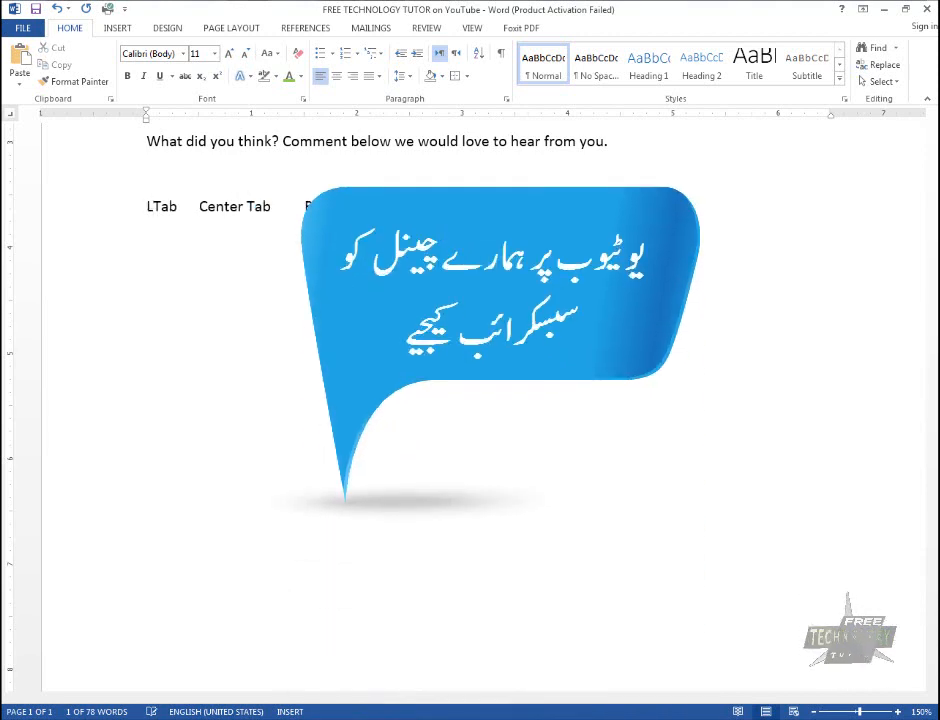
text(eft)
key(BackSpace)
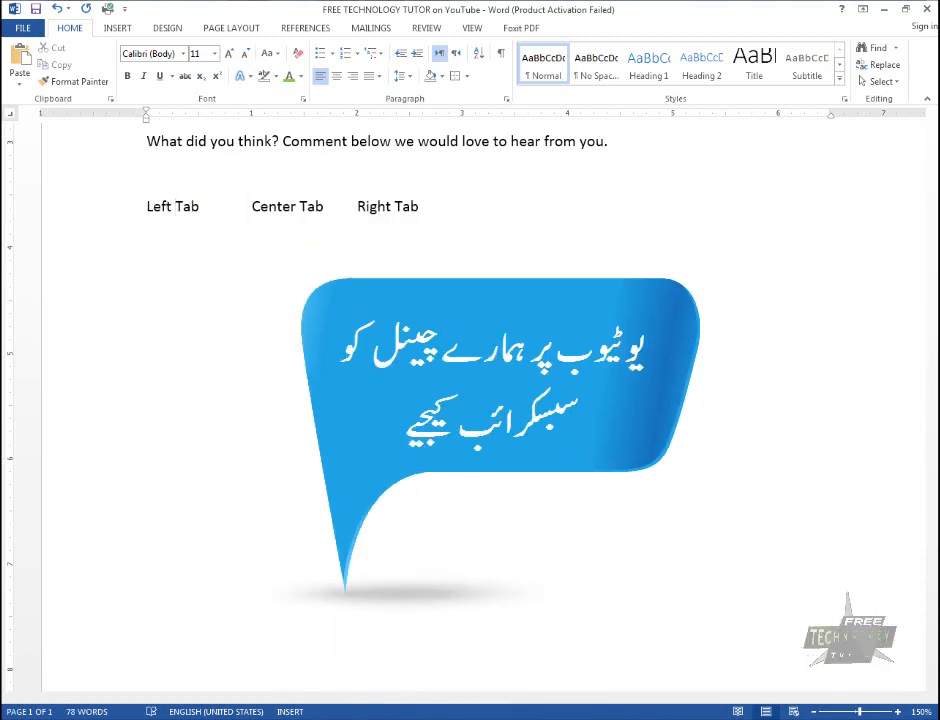
key(BackSpace)
key(BackSpace)
text(t)
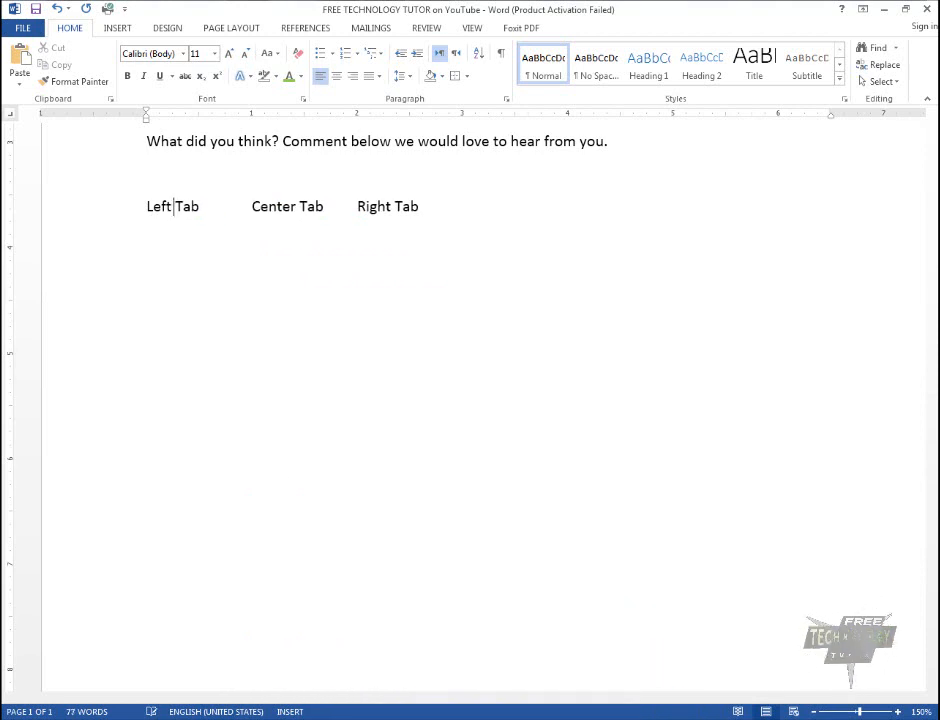
key(ctrl+Right)
key(ctrl+Right)
key(ctrl+Right)
key(ctrl+Right)
key(ctrl+Right)
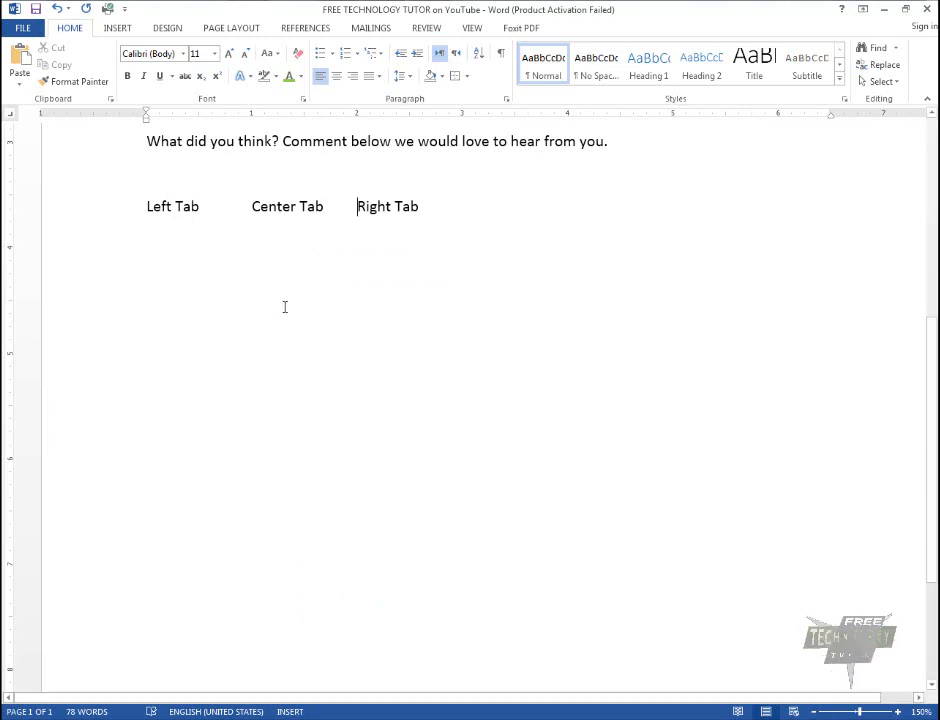
- Cycle the ruler's tab-stop selector through its tab types and return it to the left tab
click(12, 118)
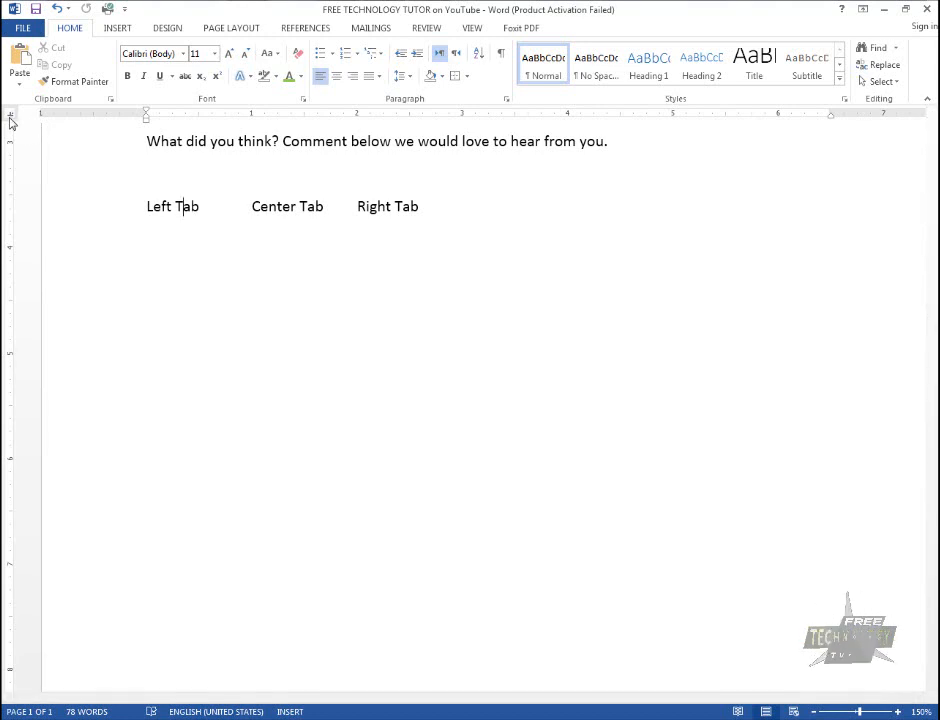
click(12, 118)
click(12, 118)
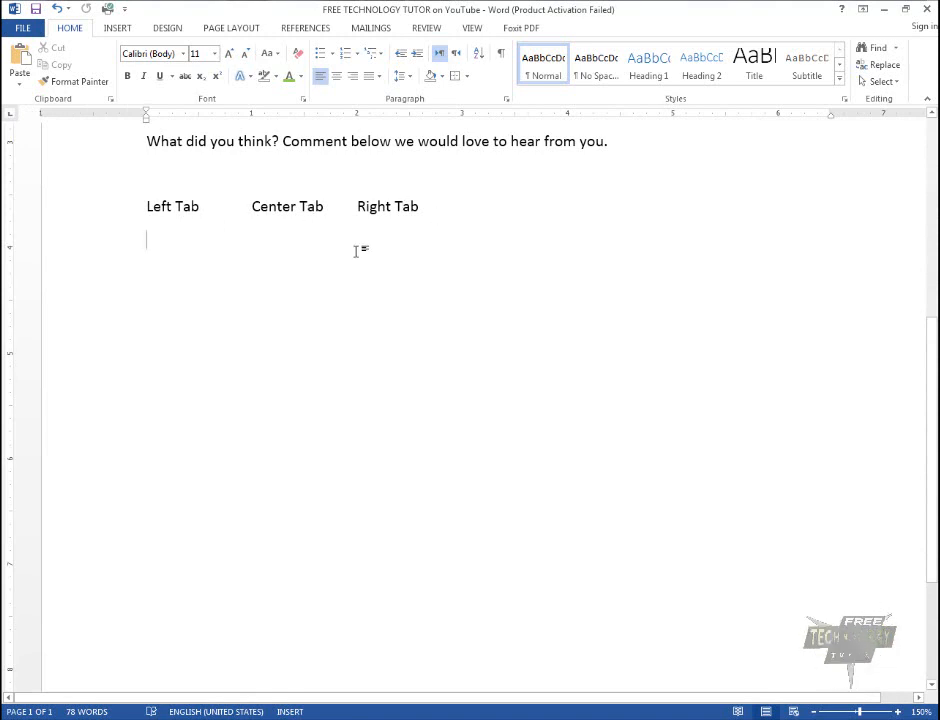
- Write "Decimal tab bar tab" on the line below the three tab labels and delete it again
text(Decimal )
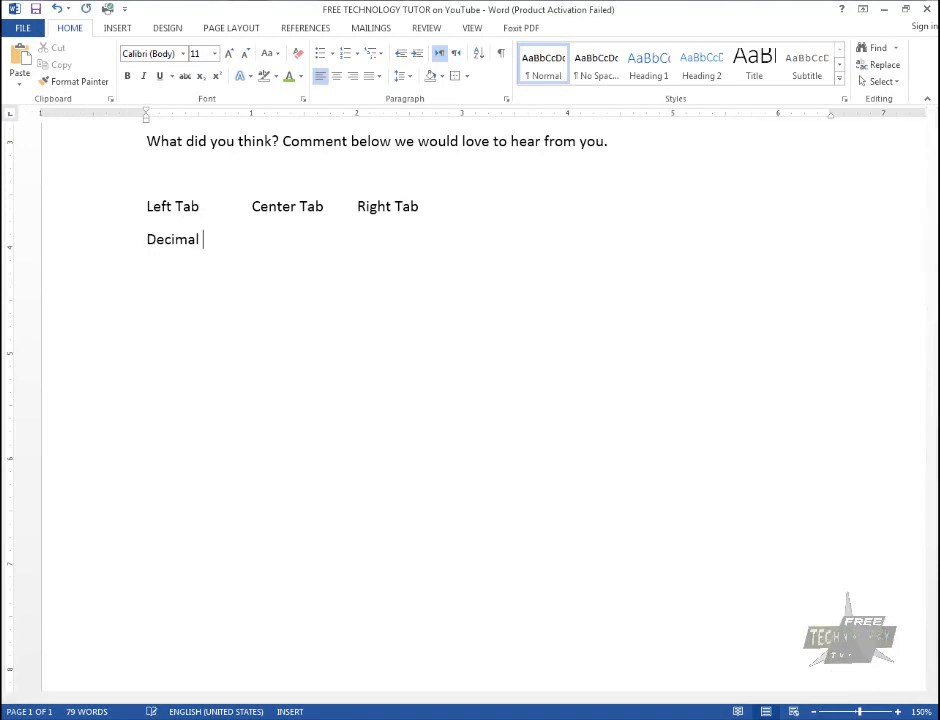
text(tab ba)
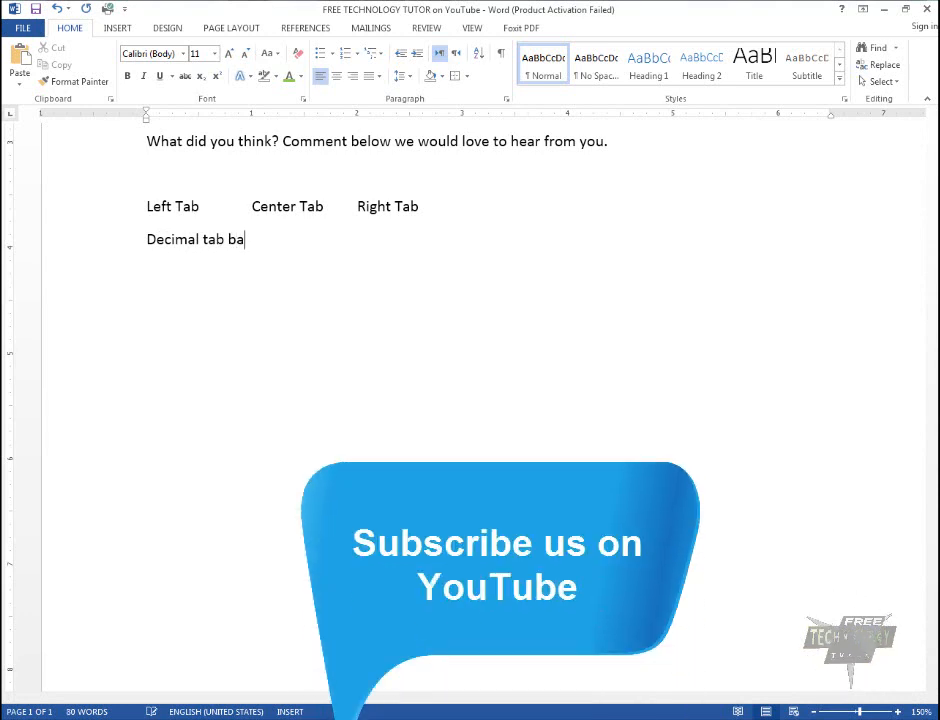
text(r tab)
key(shift+Home)
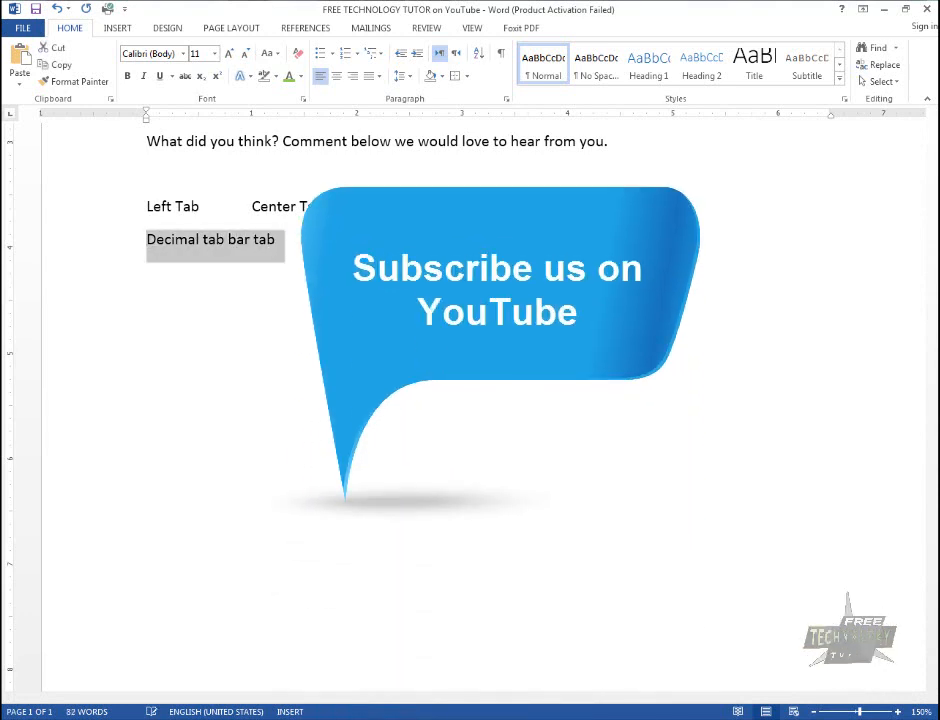
key(BackSpace)
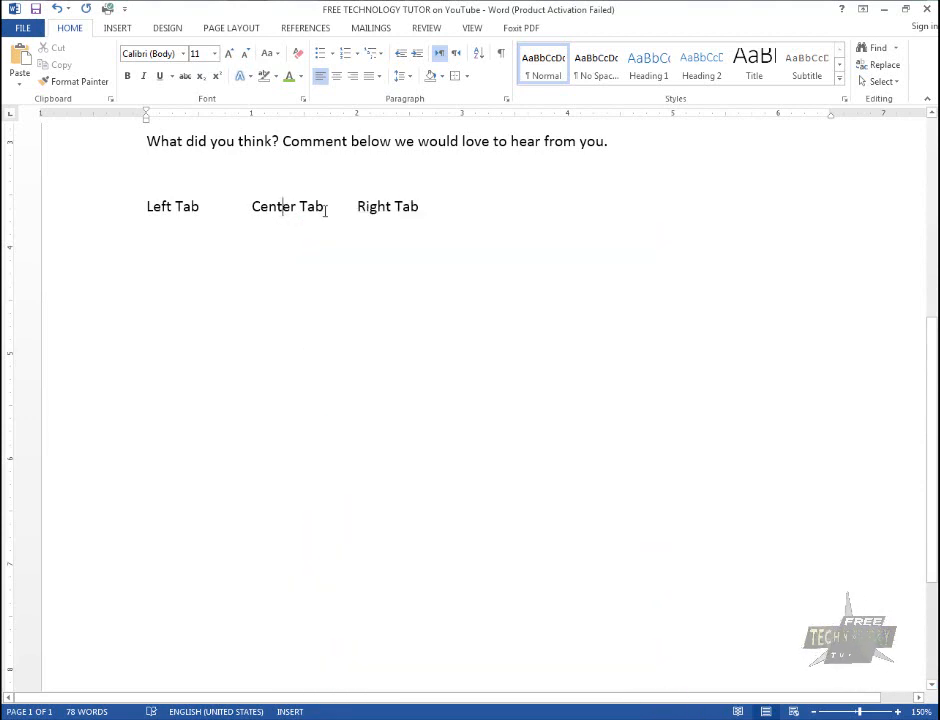
- Set a left tab stop at 0.5 inches, a center one at 3 inches and a right one at 6 inches on the three-label line
drag(404, 208, 397, 210)
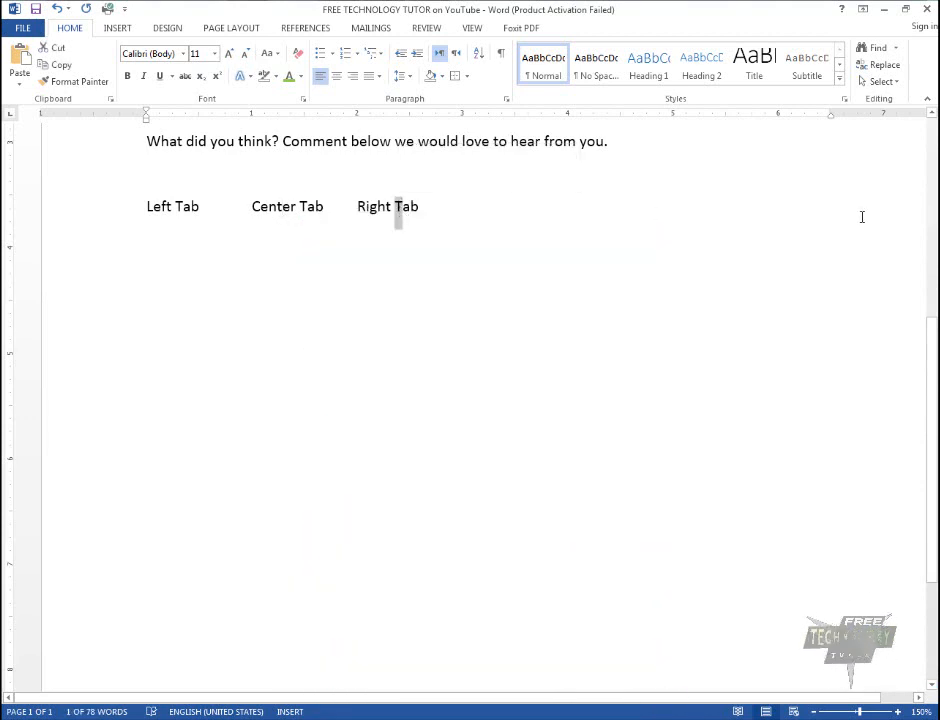
click(331, 210)
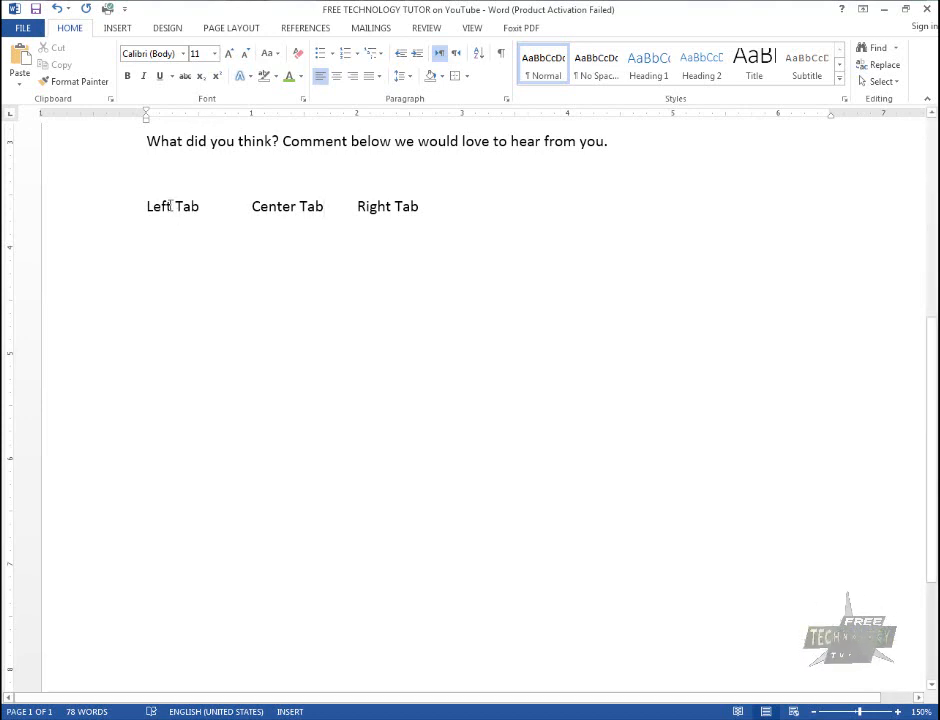
drag(147, 206, 474, 201)
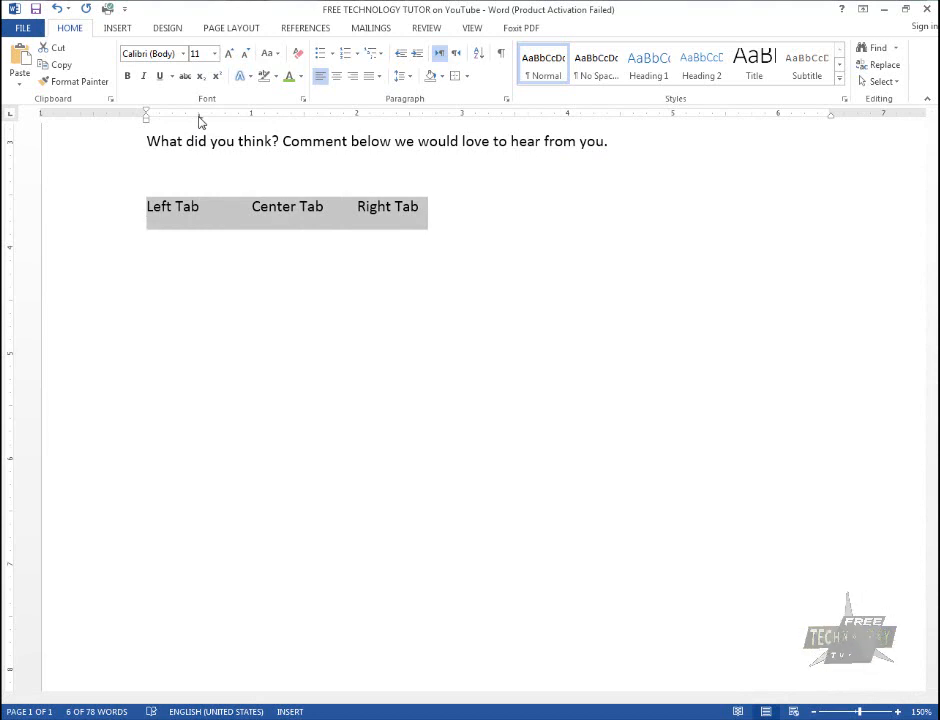
click(462, 114)
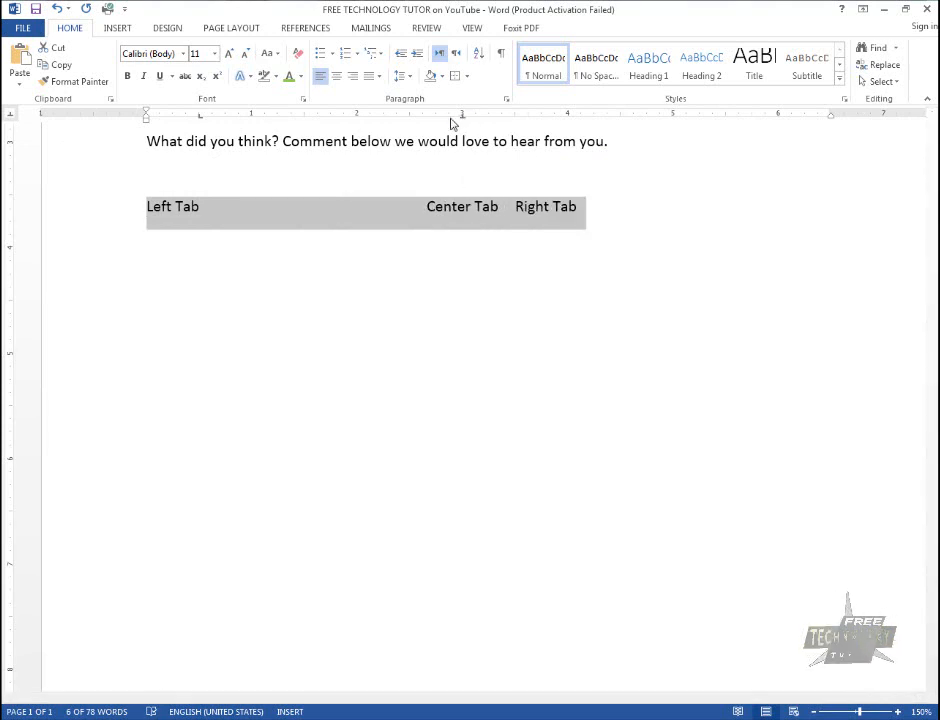
click(12, 116)
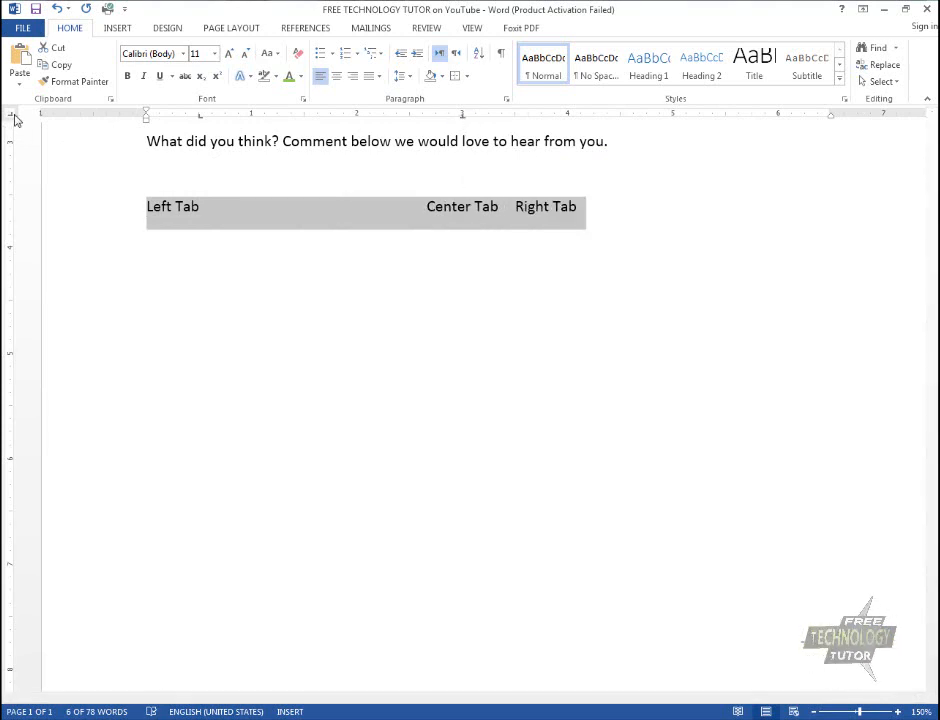
click(779, 116)
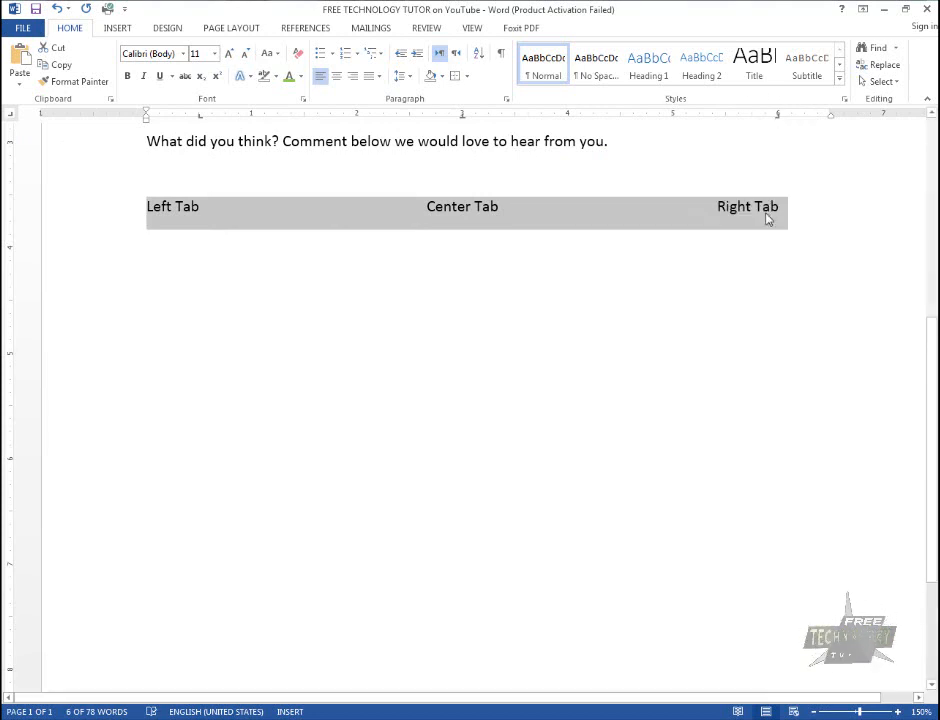
- Remove the left tab stop at 0.5 inches from the label line
click(690, 224)
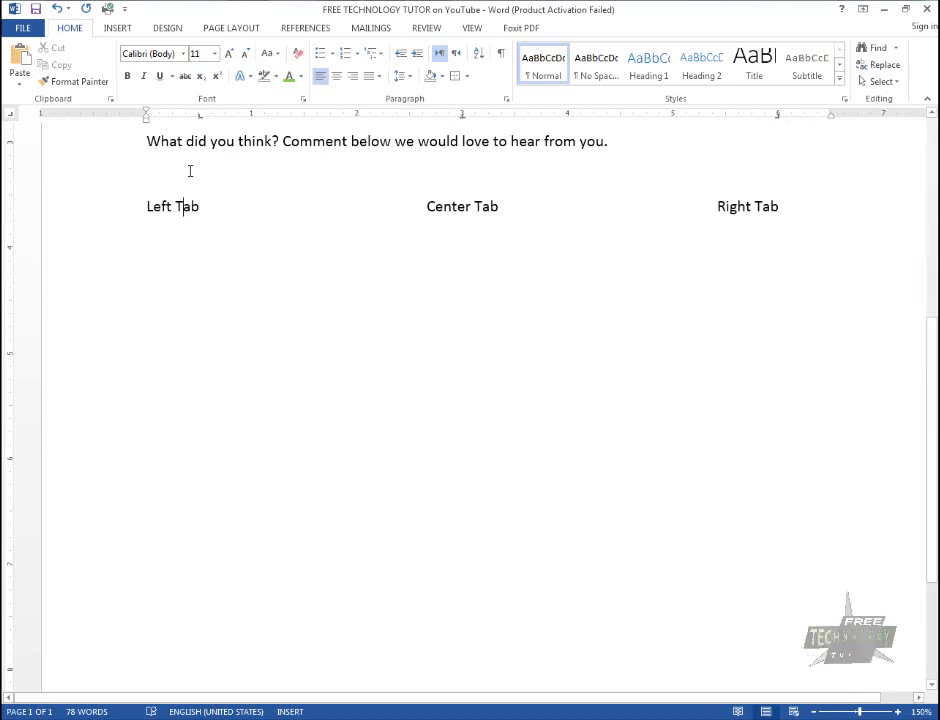
drag(200, 117, 185, 206)
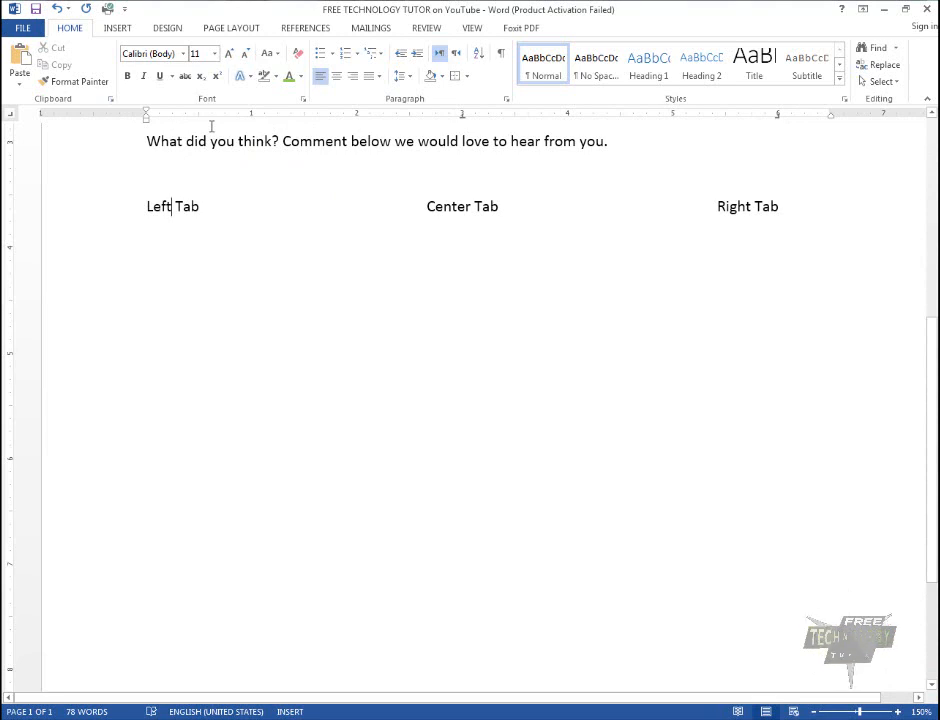
click(217, 206)
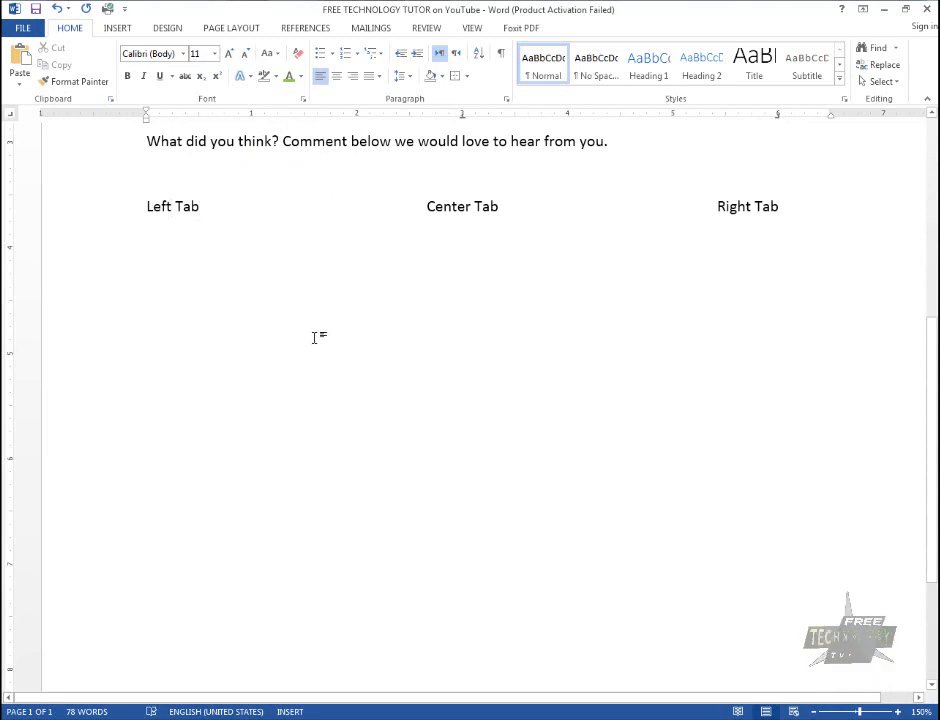
- Add a line below the labels, advance through its center and right tab stops, and delete the added line again
key(Return)
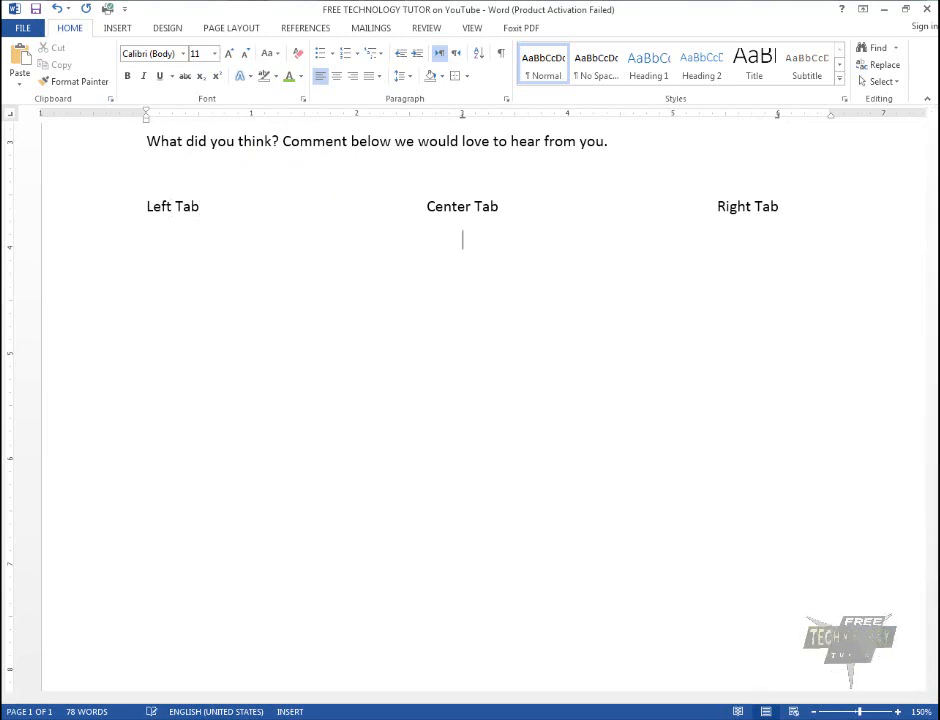
key(Tab)
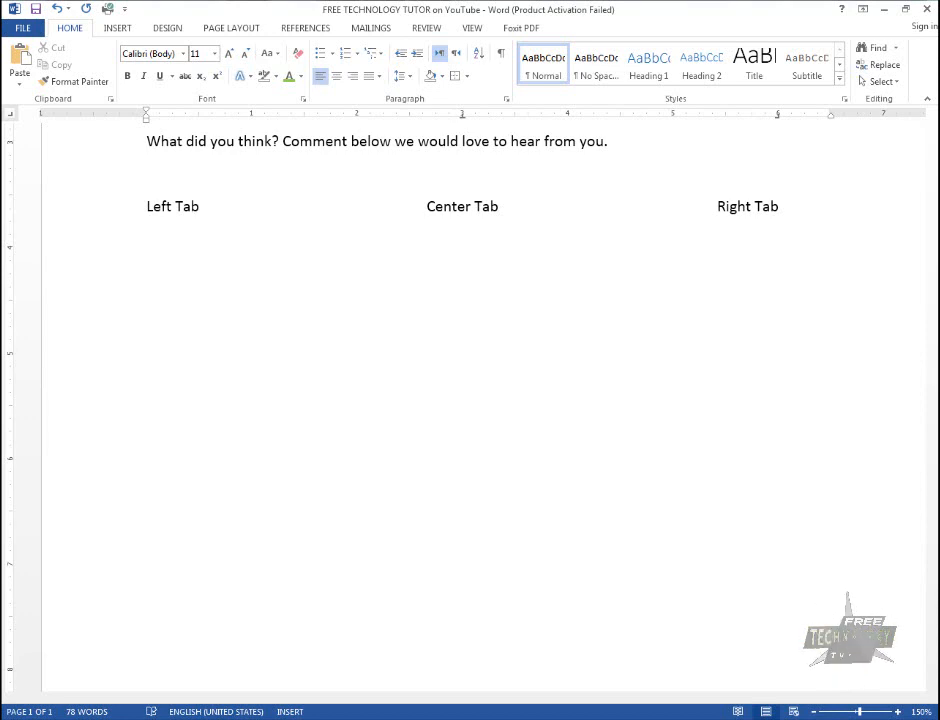
key(Tab)
key(Home)
key(Down)
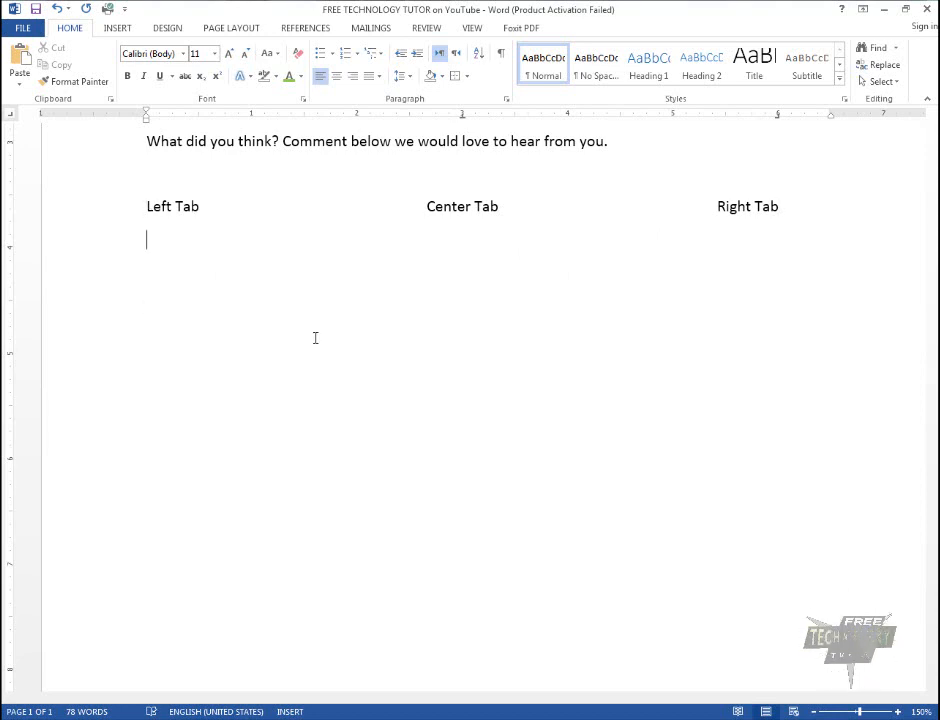
key(ctrl+shift+End)
key(BackSpace)
key(BackSpace)
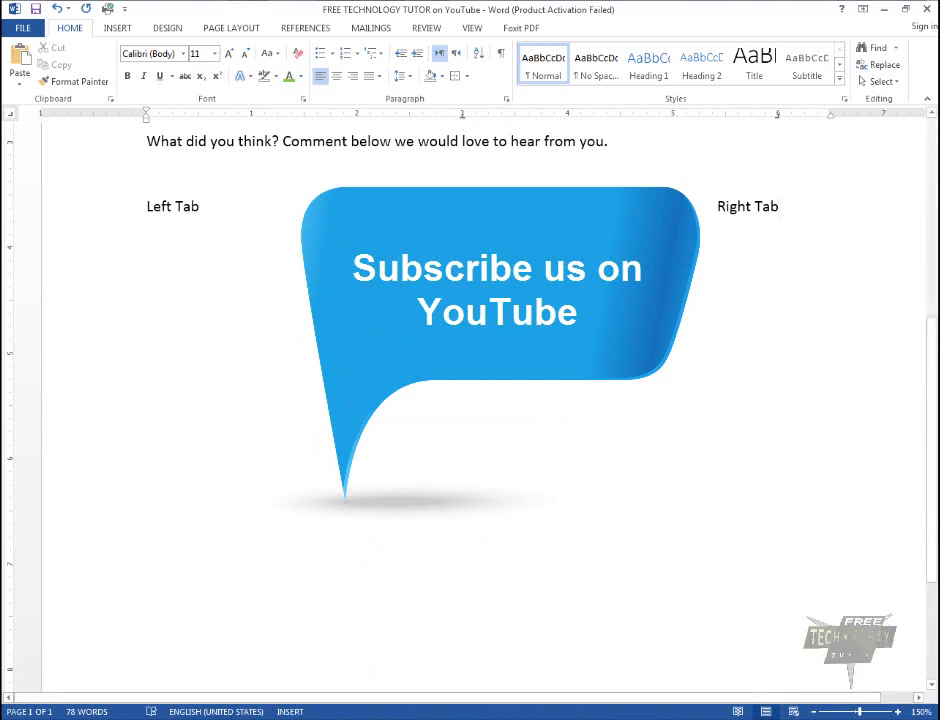
- Move the center tab stop of the label line to 2 inches and back to 3 inches
drag(145, 204, 772, 347)
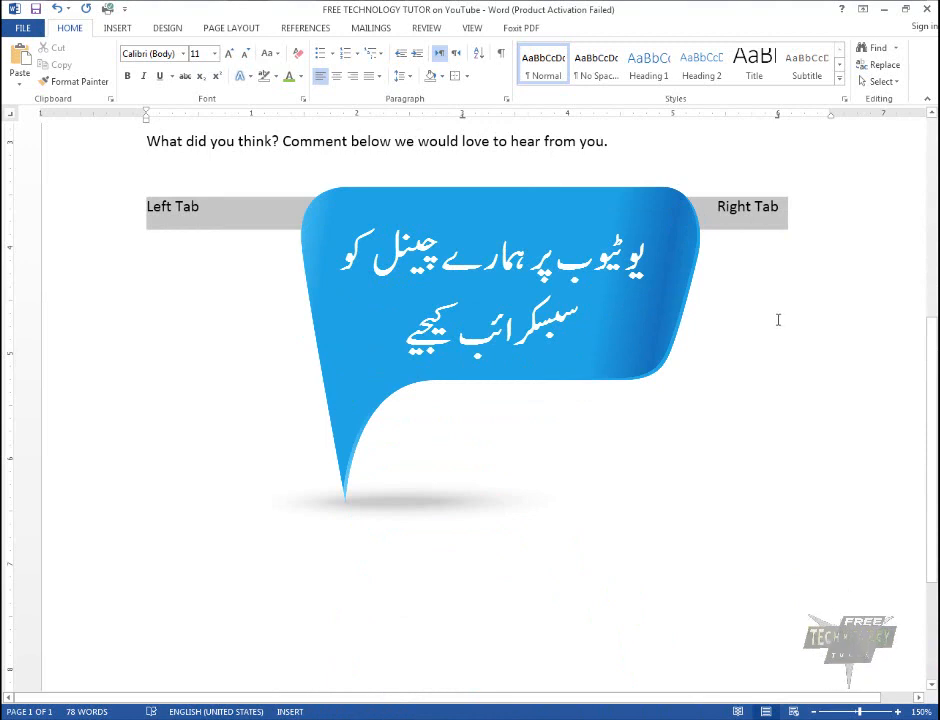
drag(776, 273, 774, 271)
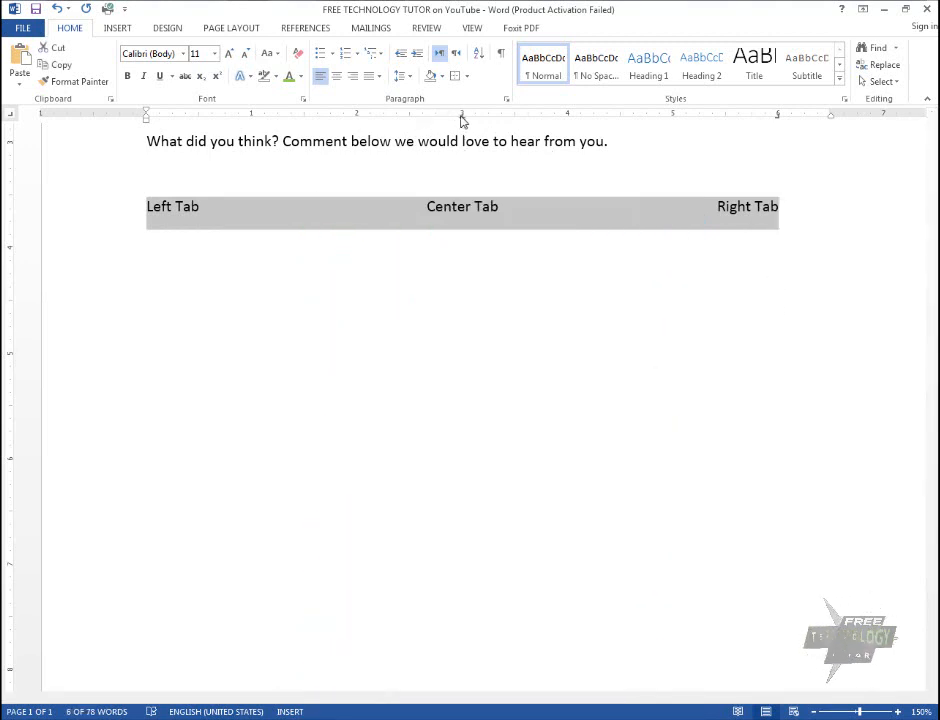
drag(462, 119, 356, 122)
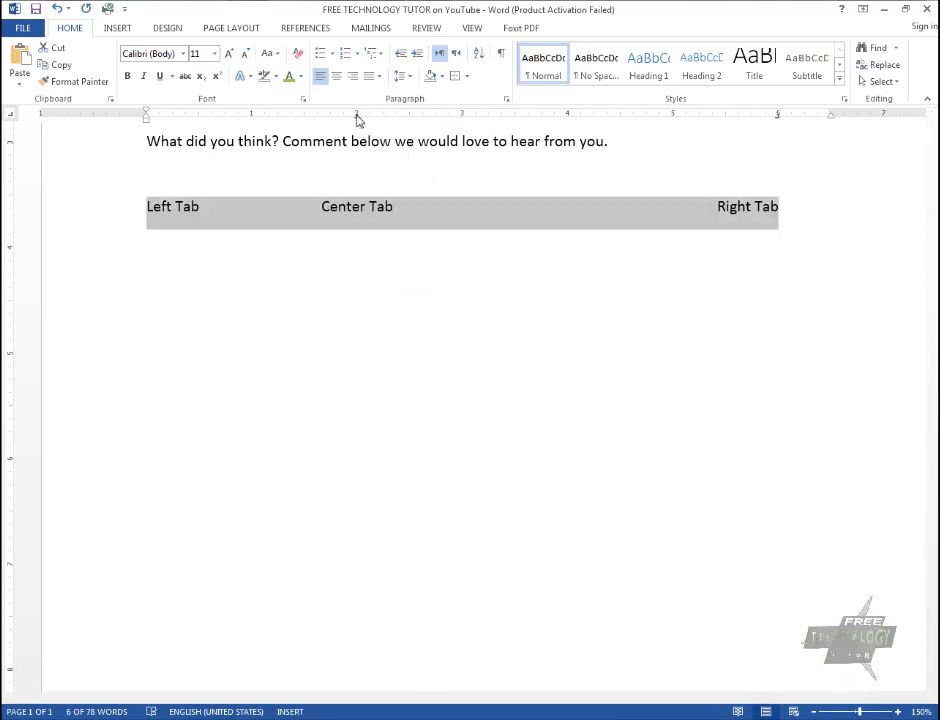
drag(357, 119, 463, 121)
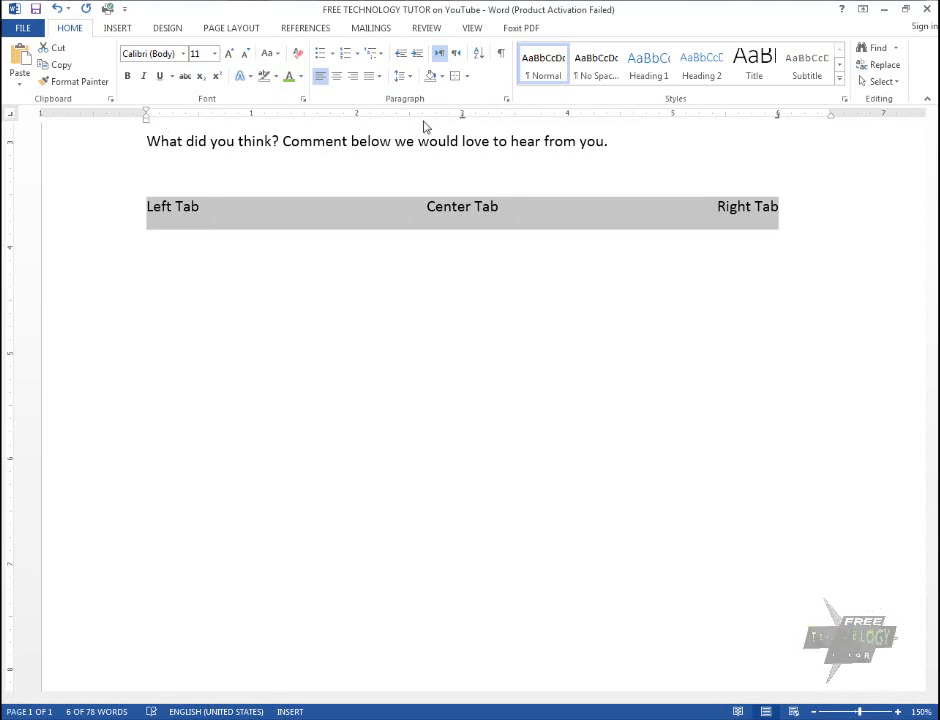
- Examine the ruler display setting among the view options
click(473, 29)
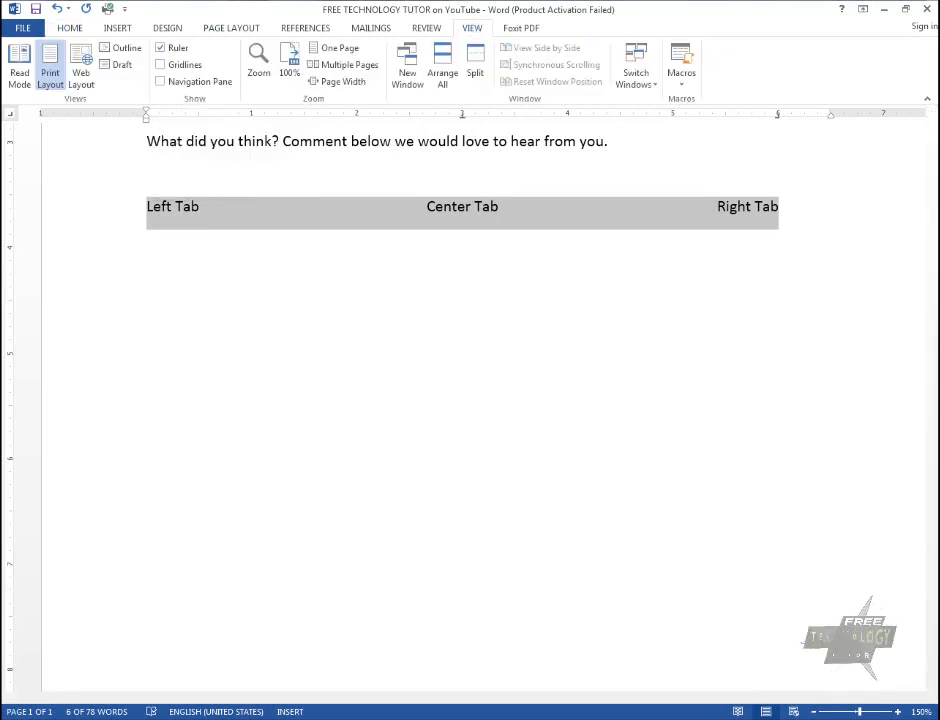
click(68, 29)
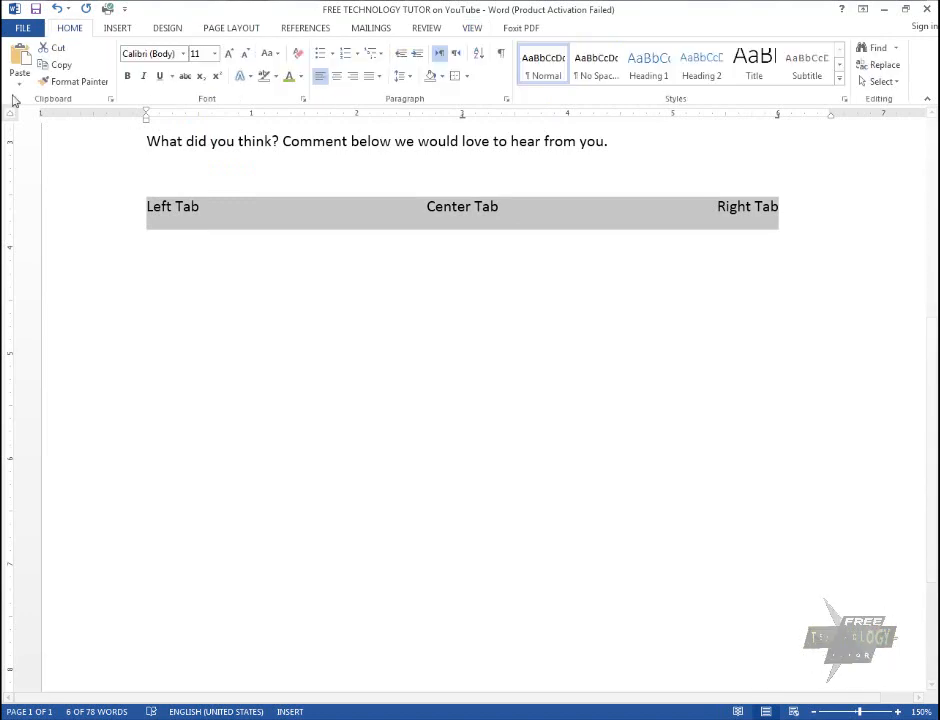
- Add a center-aligned tab stop at 2 inches in the tab settings of the label line
double_click(462, 121)
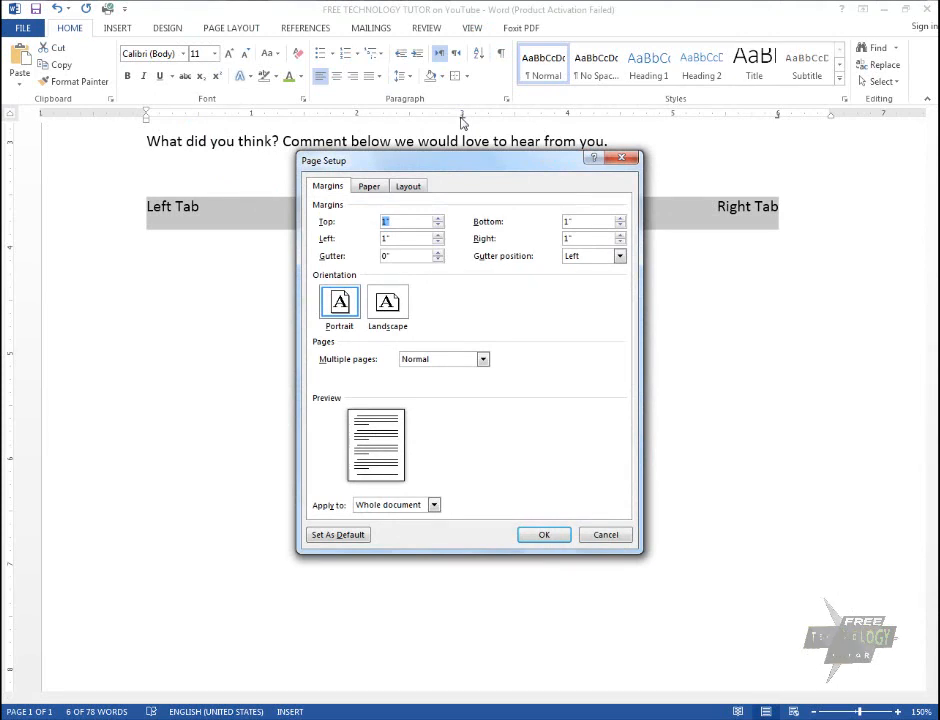
key(Escape)
double_click(462, 118)
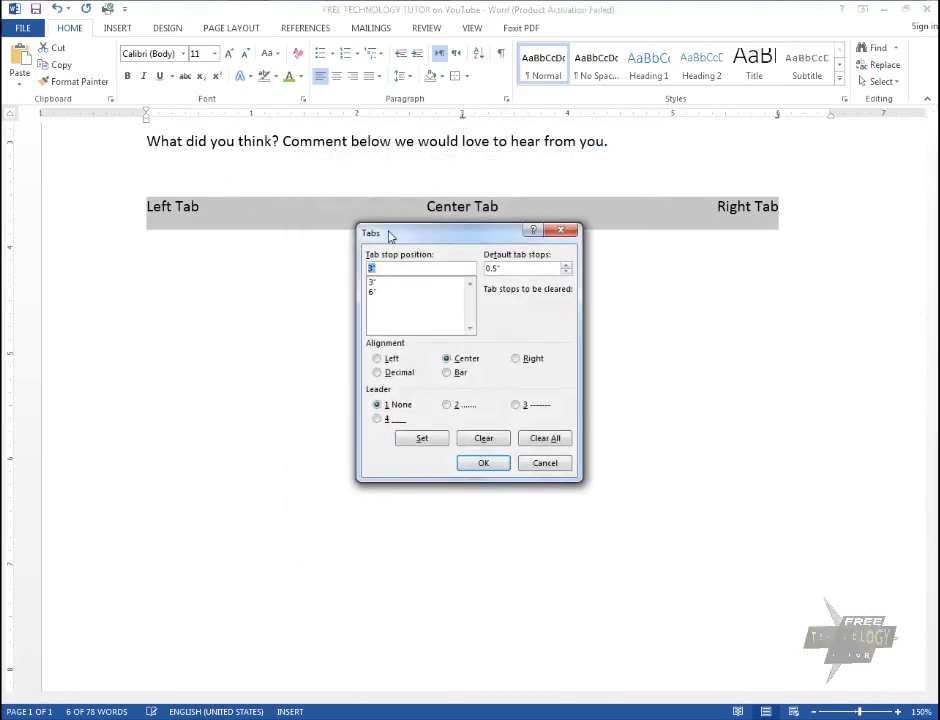
drag(391, 235, 380, 212)
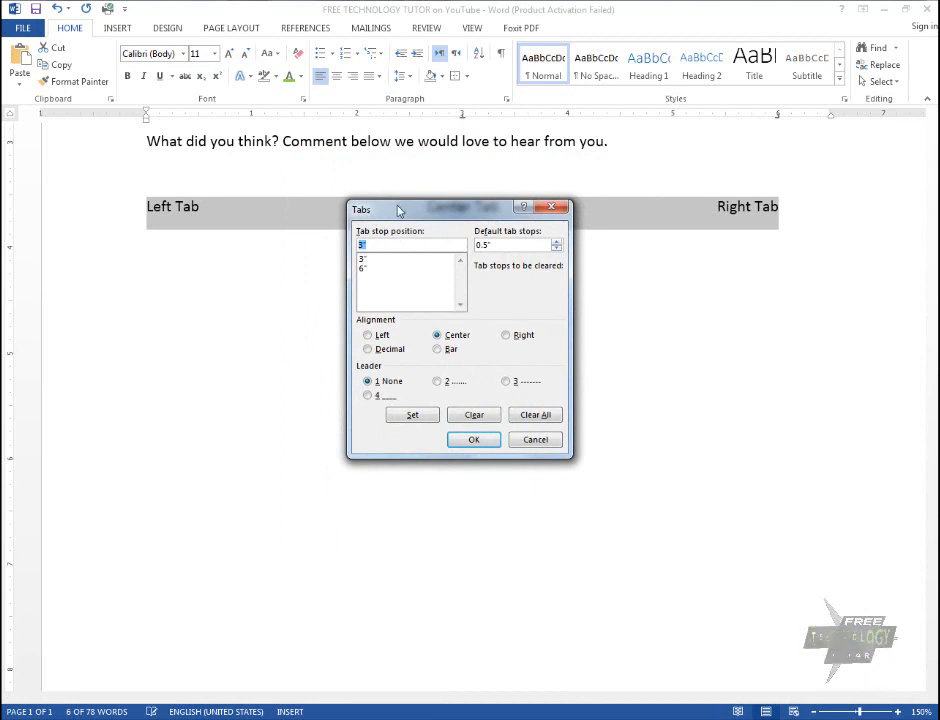
click(371, 246)
text(2)
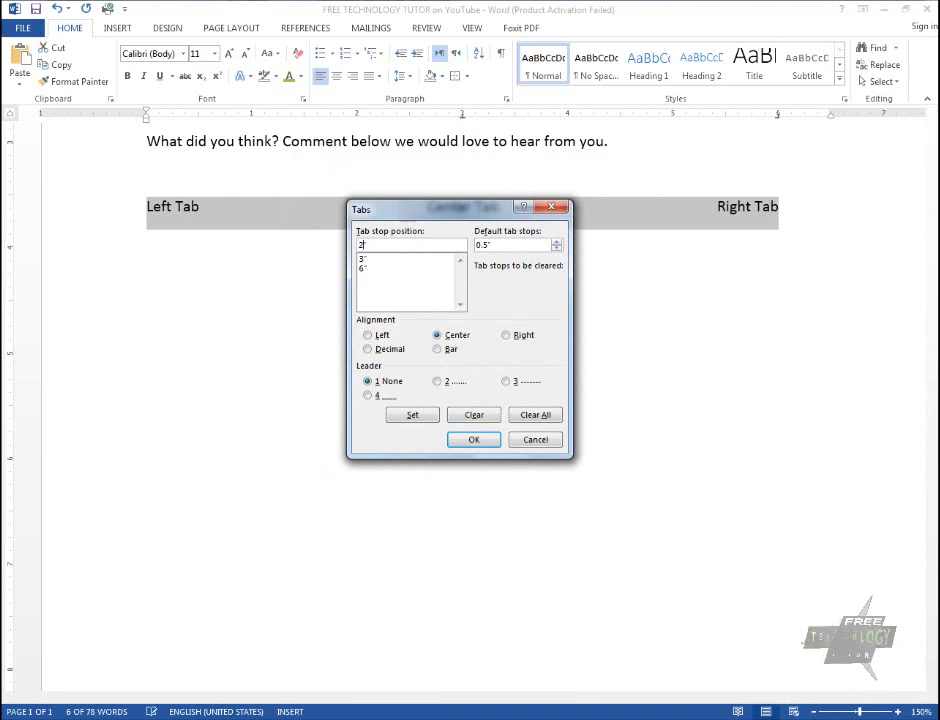
click(412, 415)
- Clear all tab stops from the label line
click(363, 277)
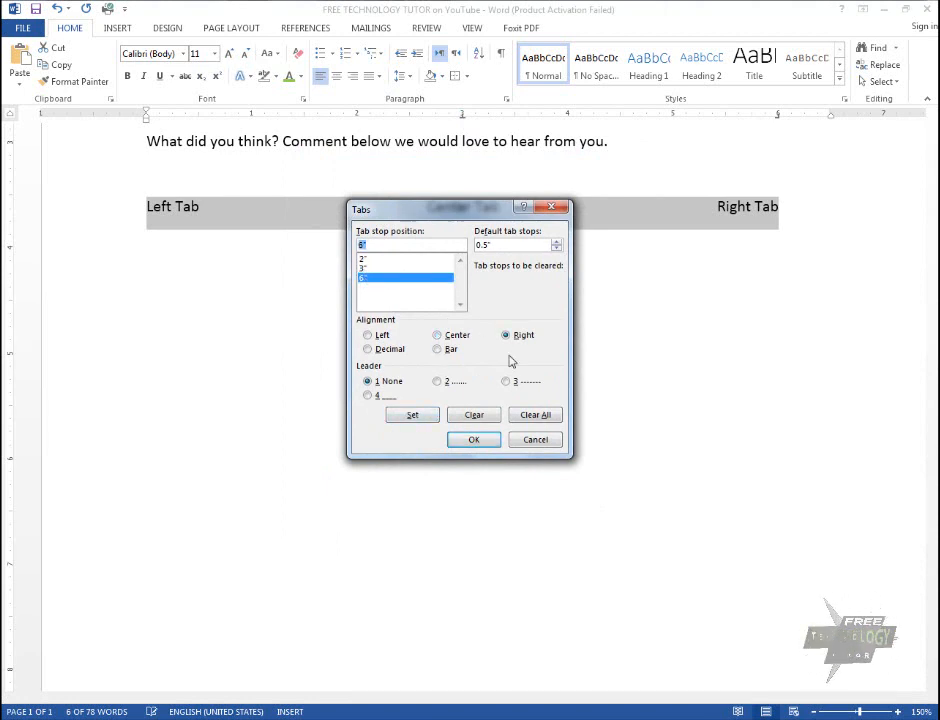
click(533, 418)
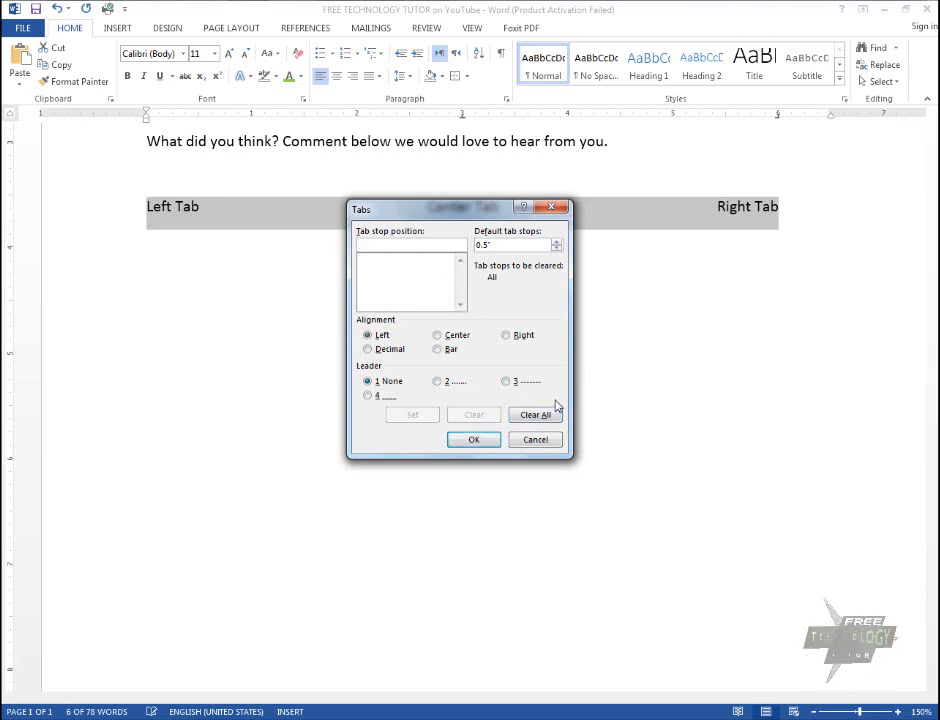
click(484, 443)
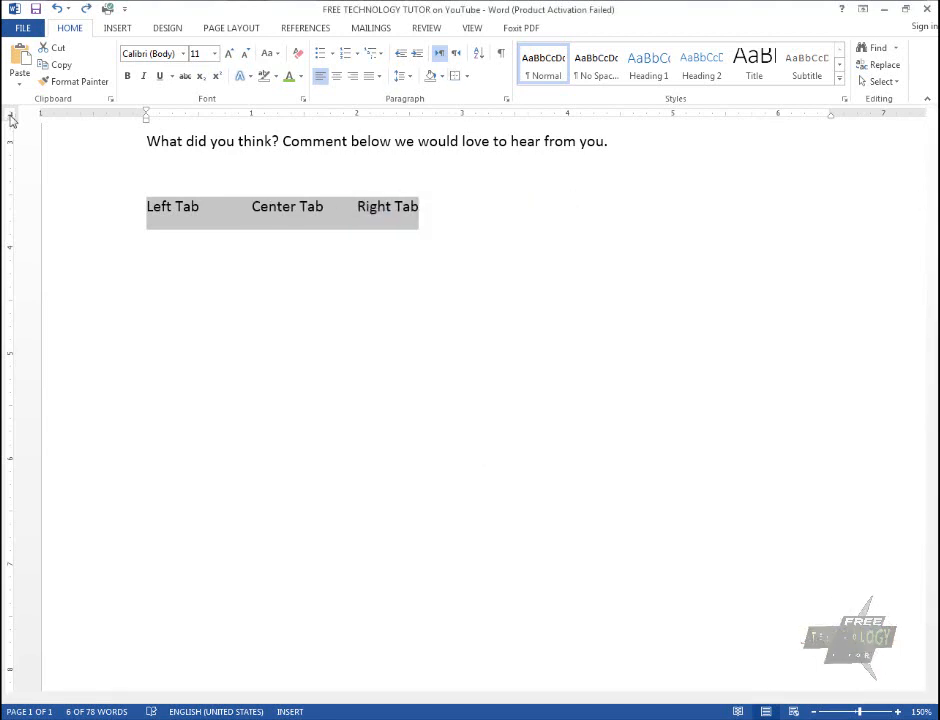
- Place a tab stop at 3 inches on the label line and set its alignment to center
click(462, 114)
double_click(462, 114)
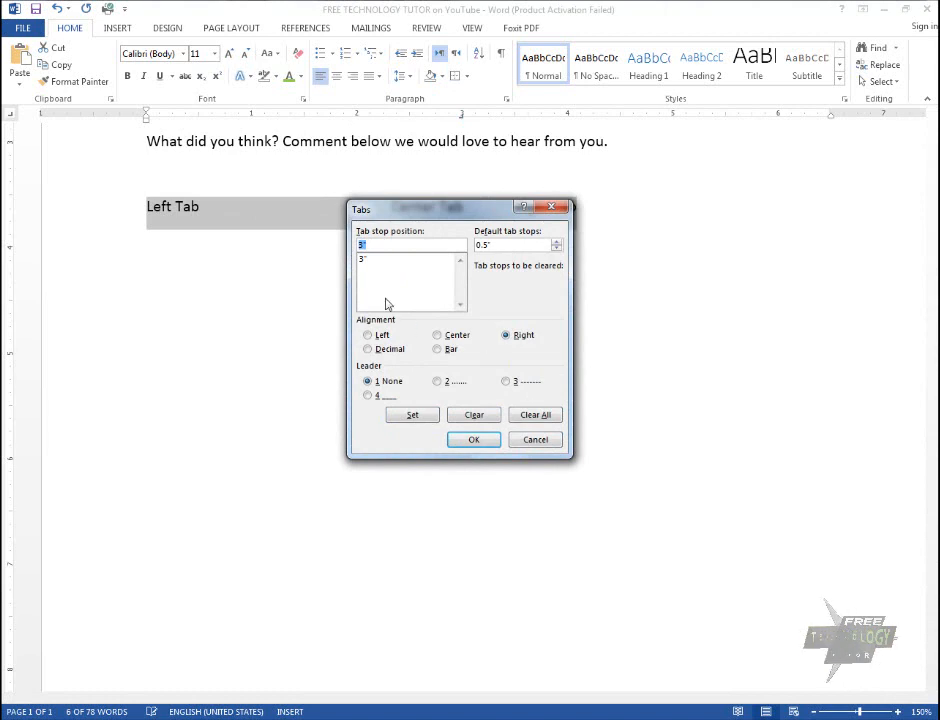
click(448, 337)
click(361, 246)
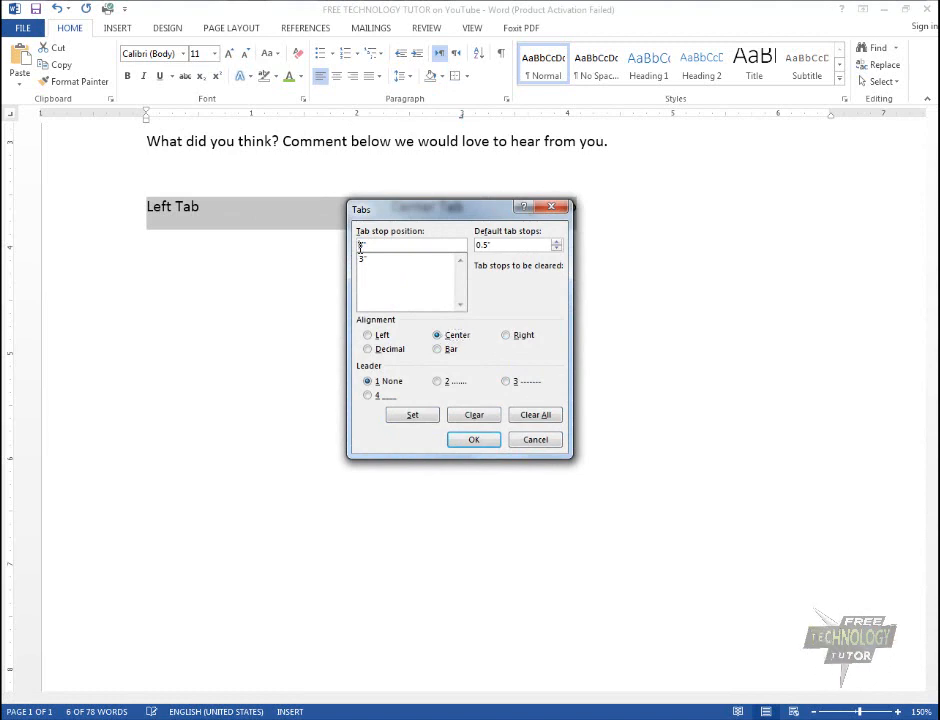
click(413, 414)
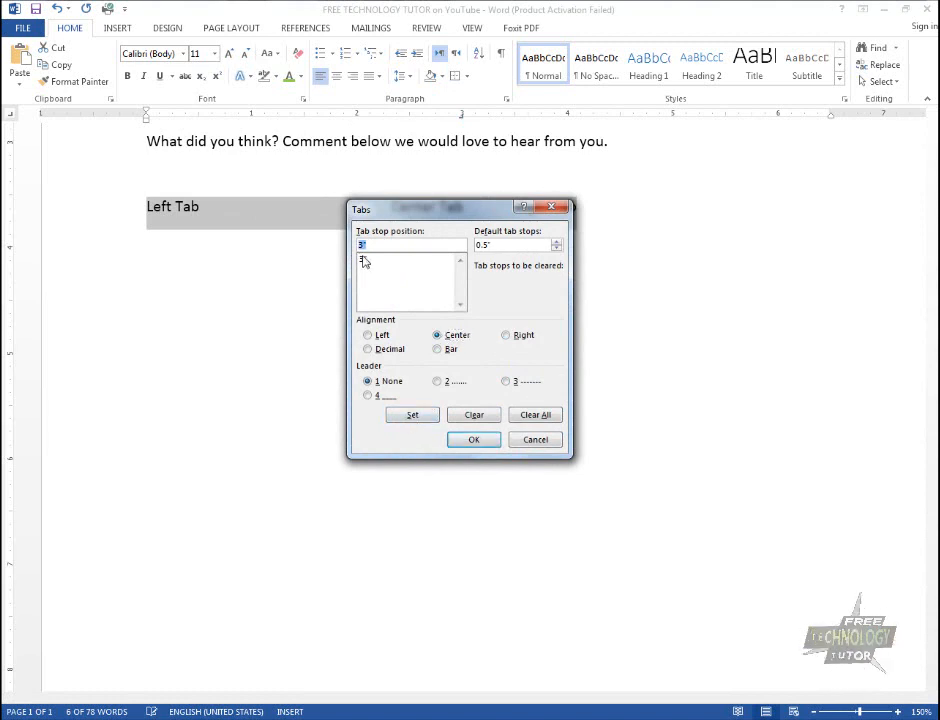
- Add a right-aligned tab stop at 6 inches and apply the tab settings to the label line
click(517, 336)
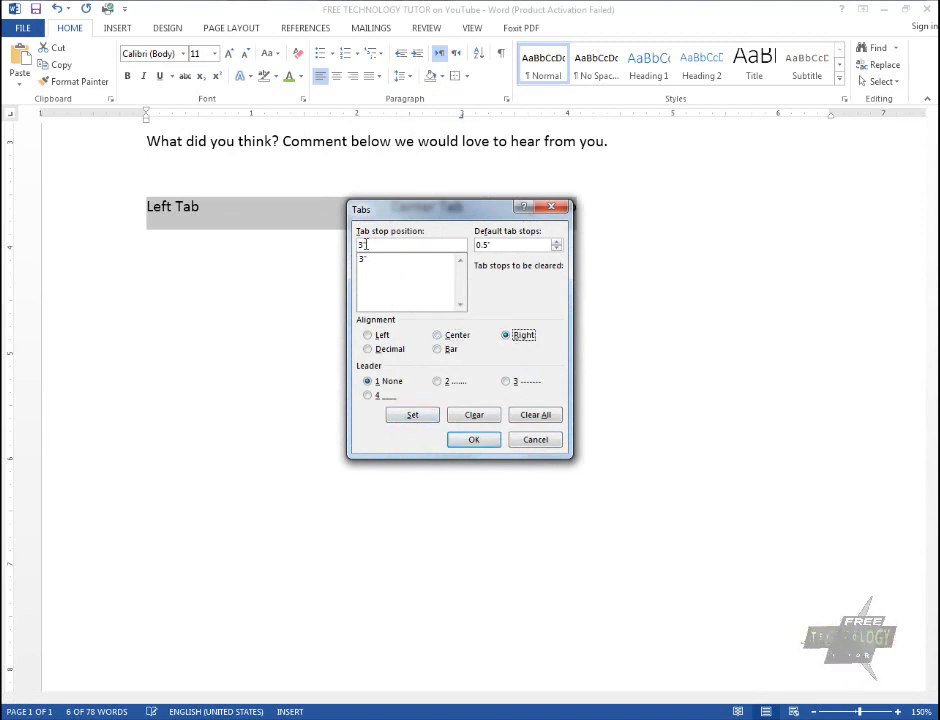
click(362, 245)
text(6.5)
click(427, 416)
click(476, 440)
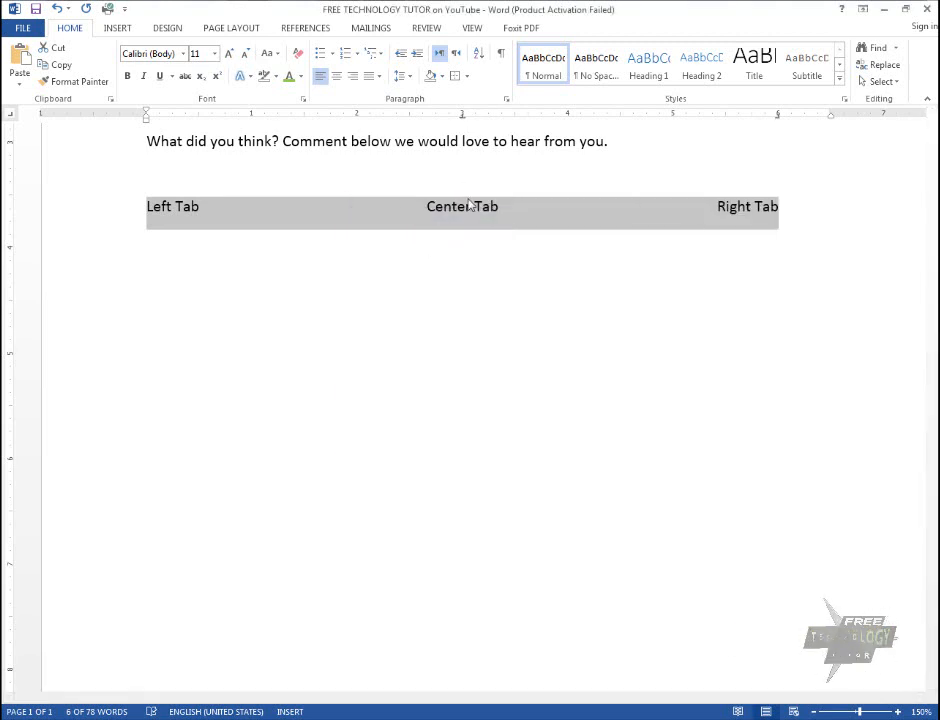